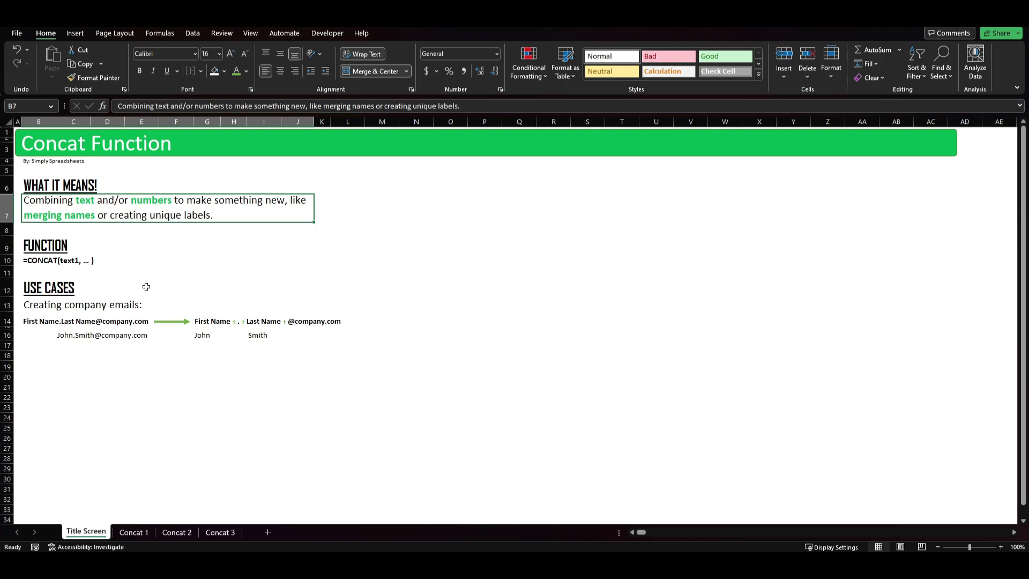
Step: Review the CONCAT function's definition and its syntax line in B10
click(140, 290)
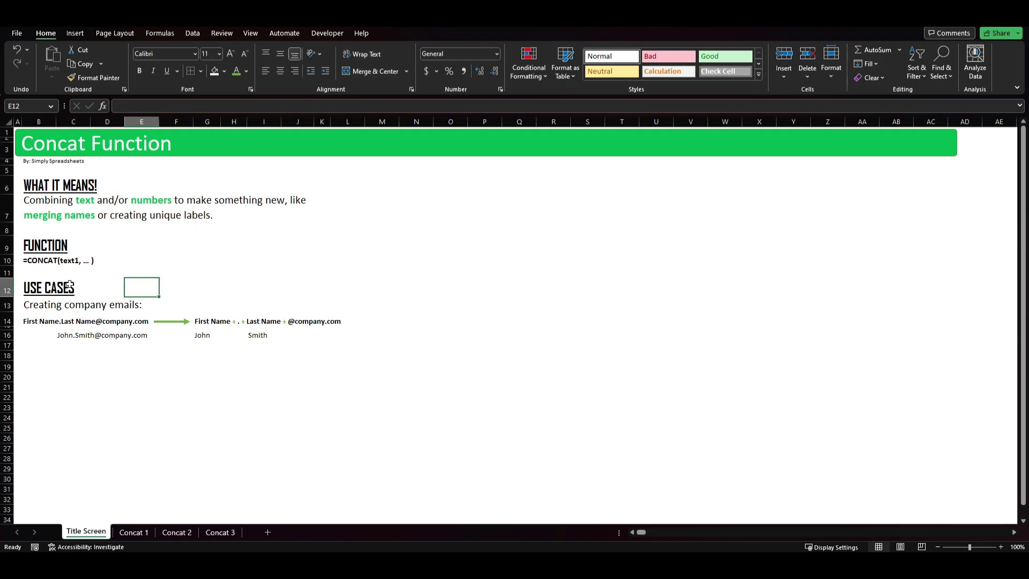
click(43, 264)
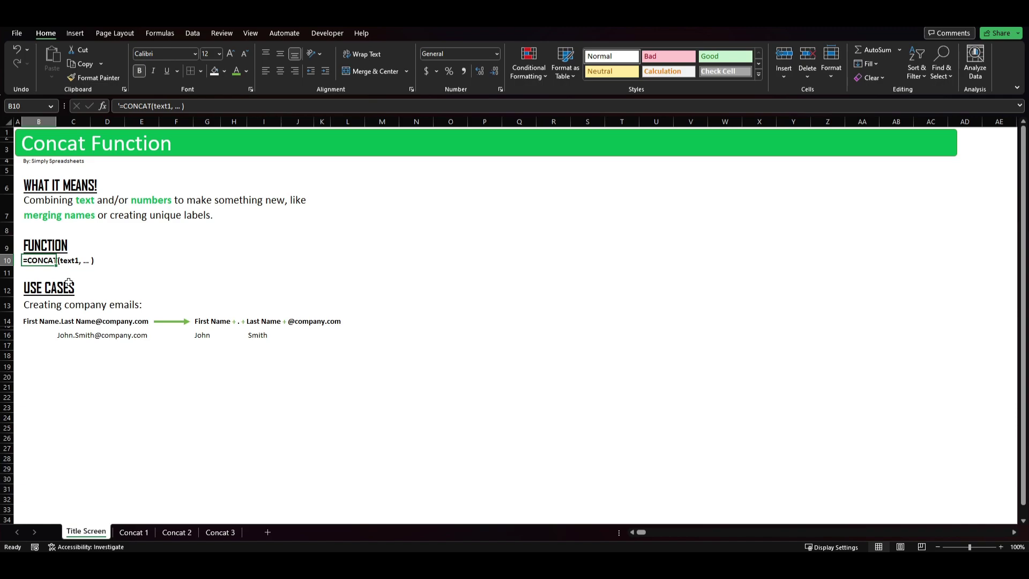
click(69, 285)
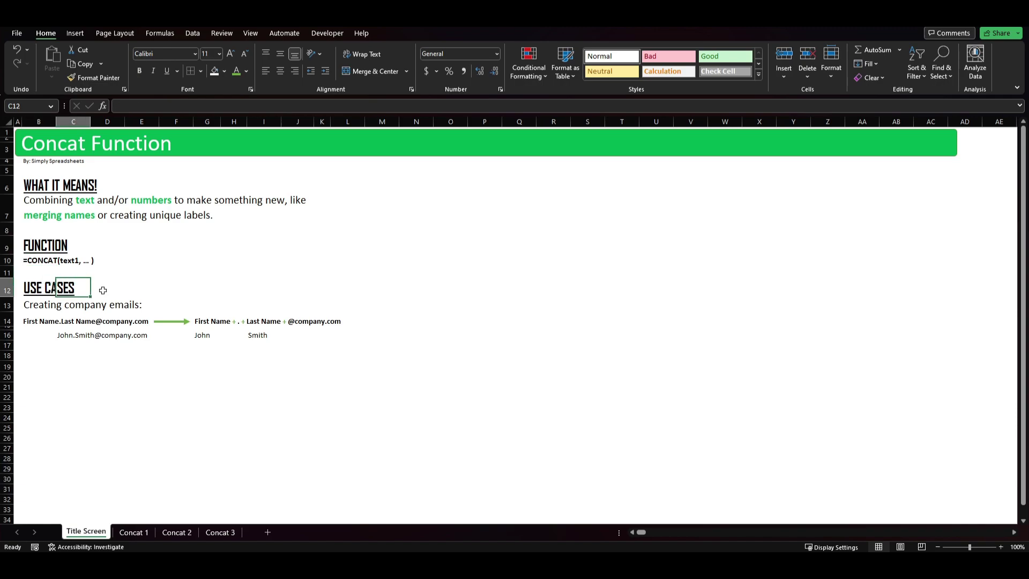
click(96, 405)
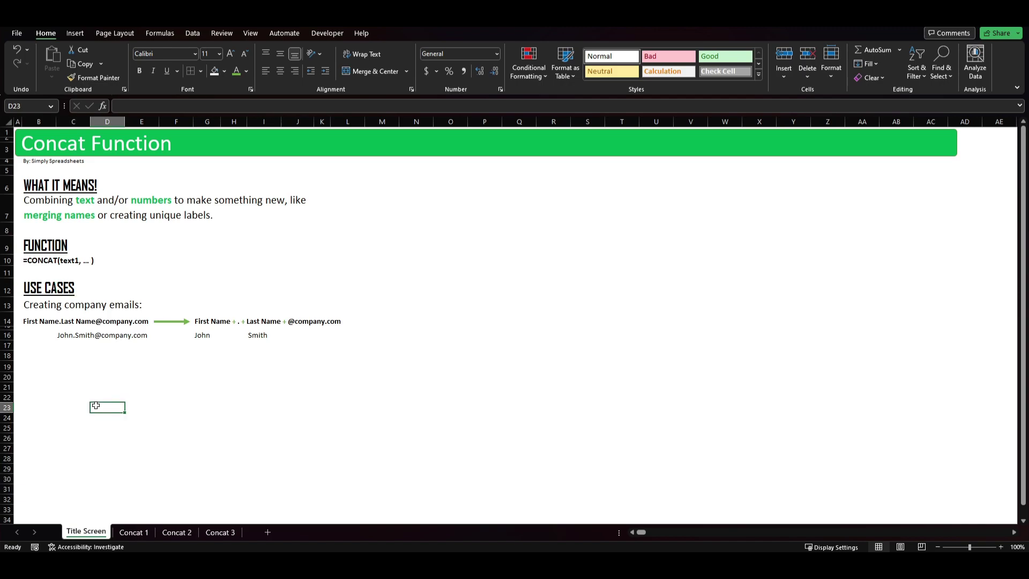
click(101, 261)
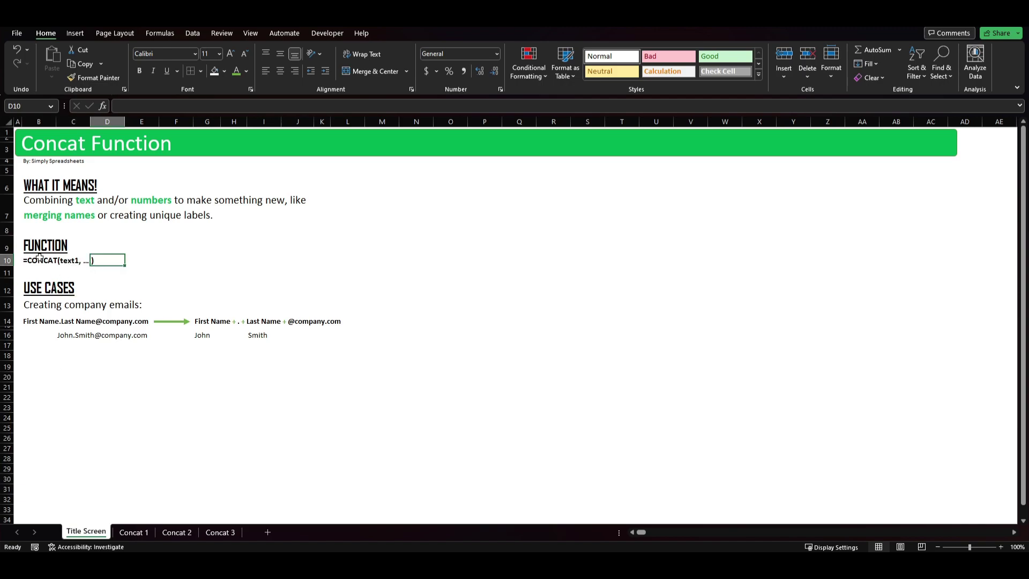
click(43, 259)
click(141, 417)
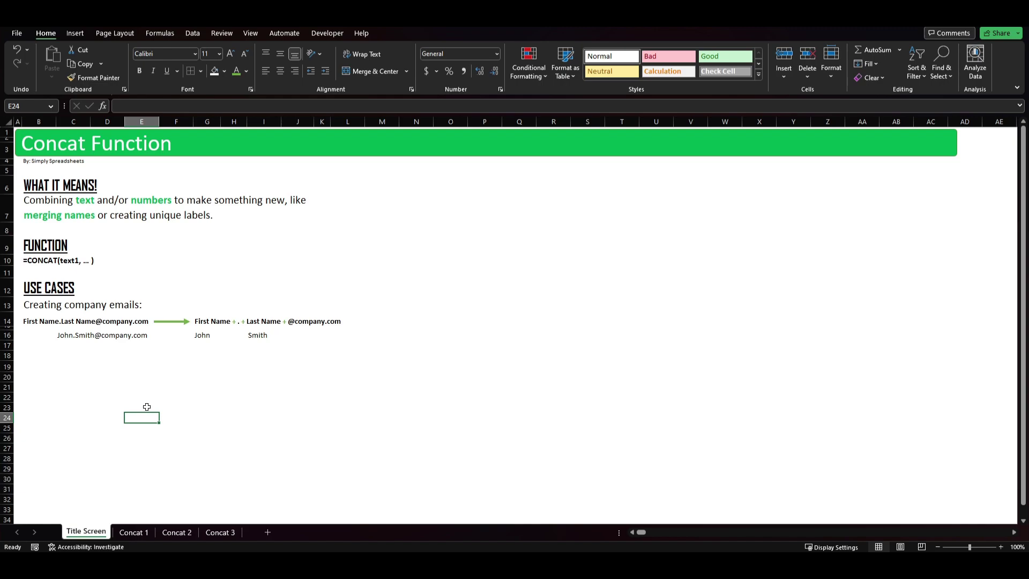
Step: Examine the company email pattern in row 14, its separate components, and the example name beneath them
click(48, 321)
click(75, 322)
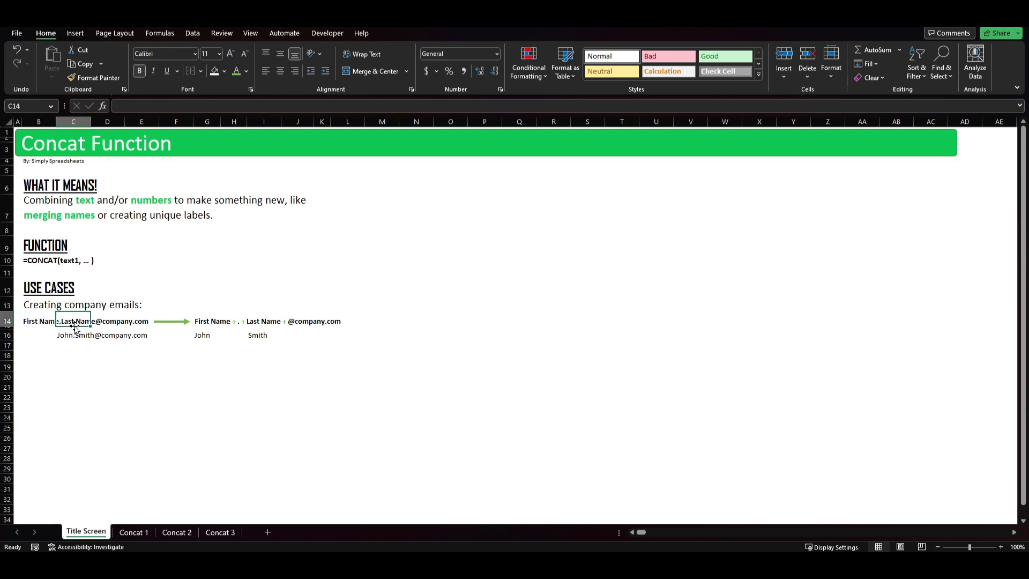
click(105, 322)
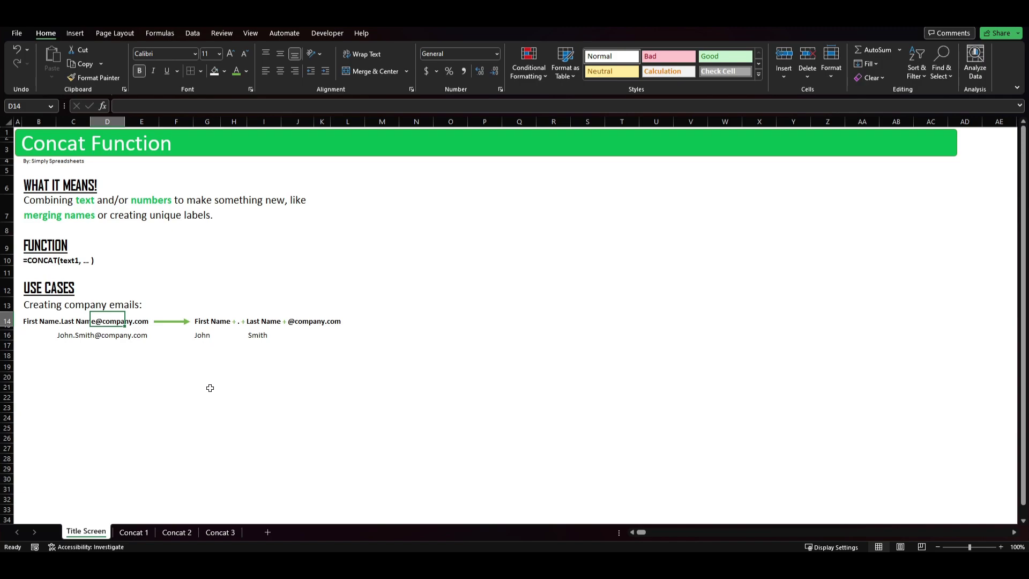
click(205, 320)
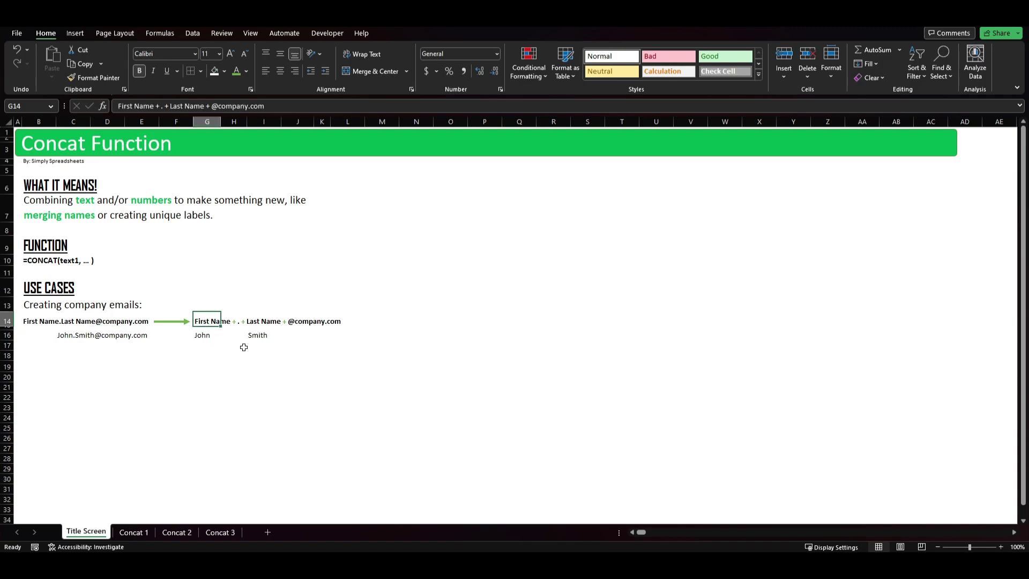
click(239, 323)
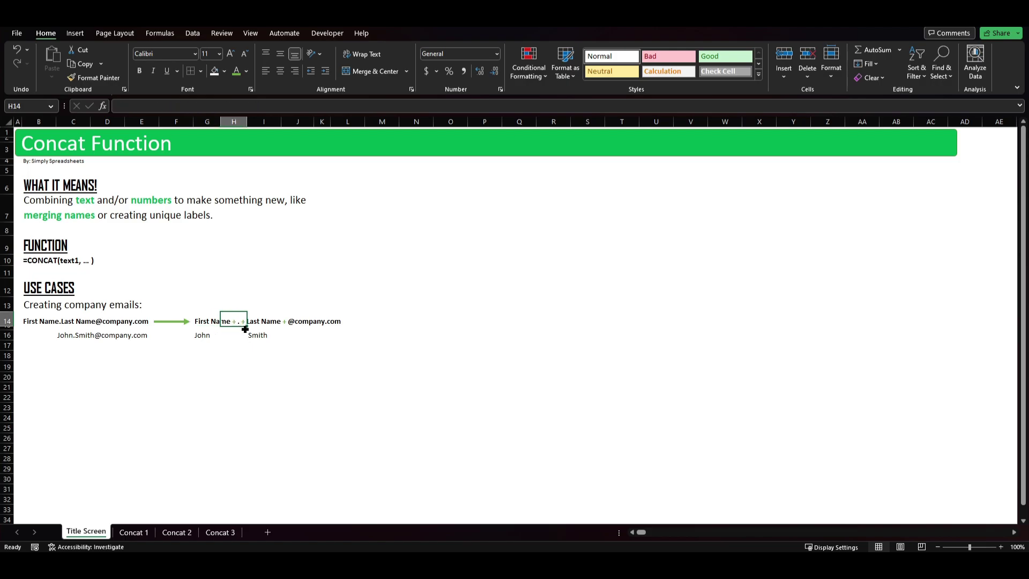
click(267, 323)
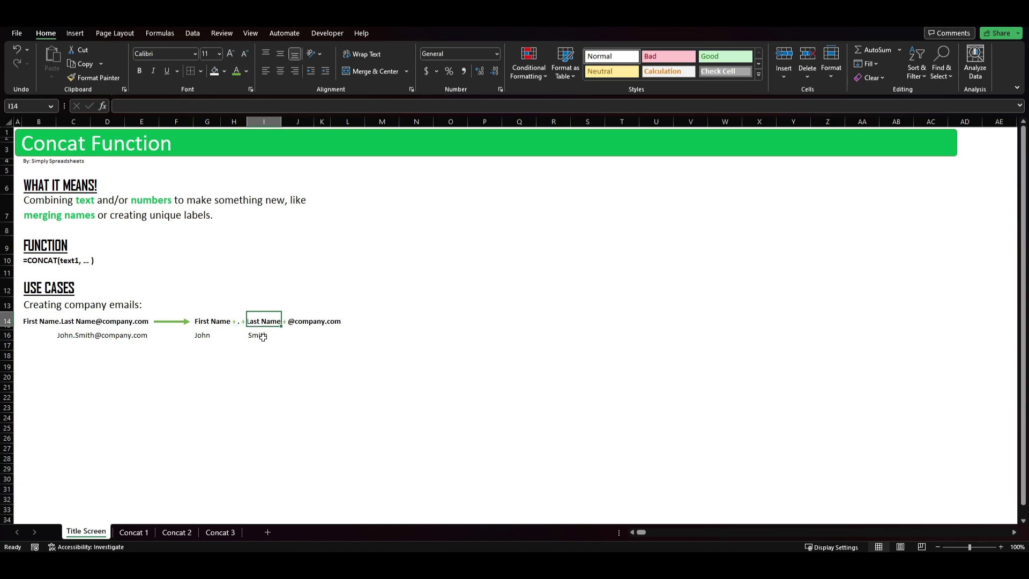
click(308, 324)
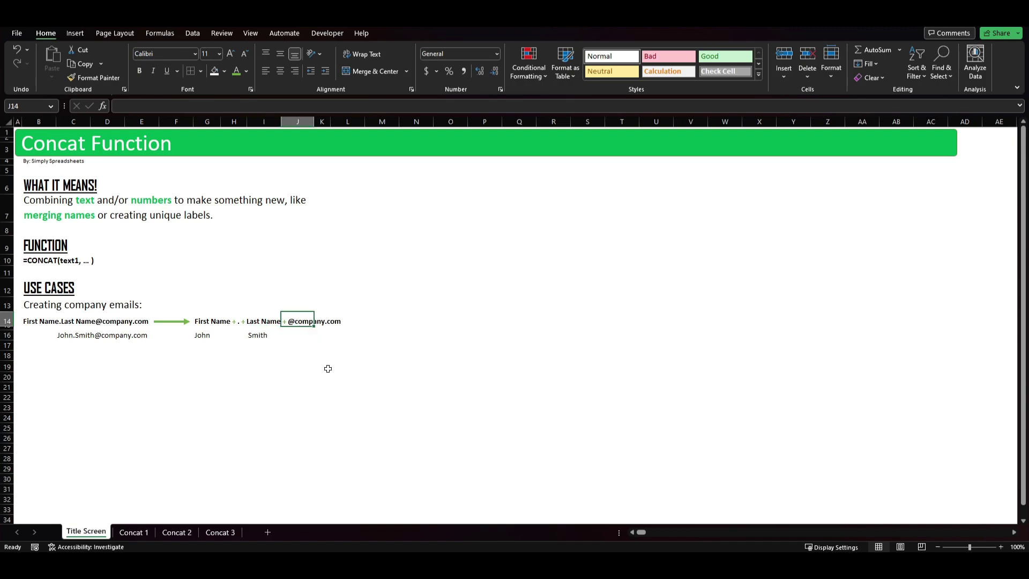
click(202, 335)
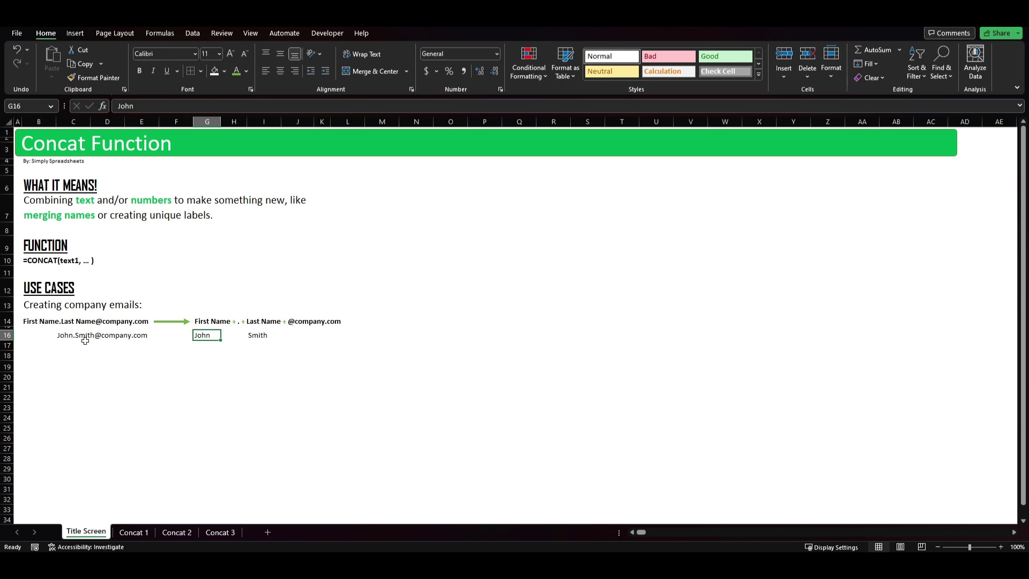
Step: Clear the example email in C16 and the example first and last names in G16 and I16
click(70, 336)
key(Delete)
click(202, 335)
key(Delete)
click(258, 335)
key(Delete)
click(65, 342)
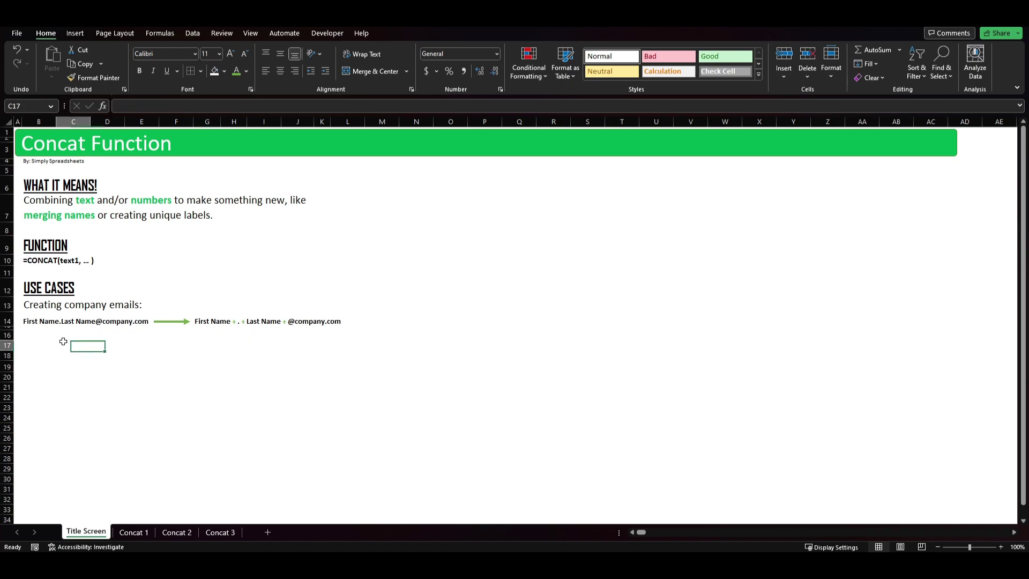
text(John Smith)
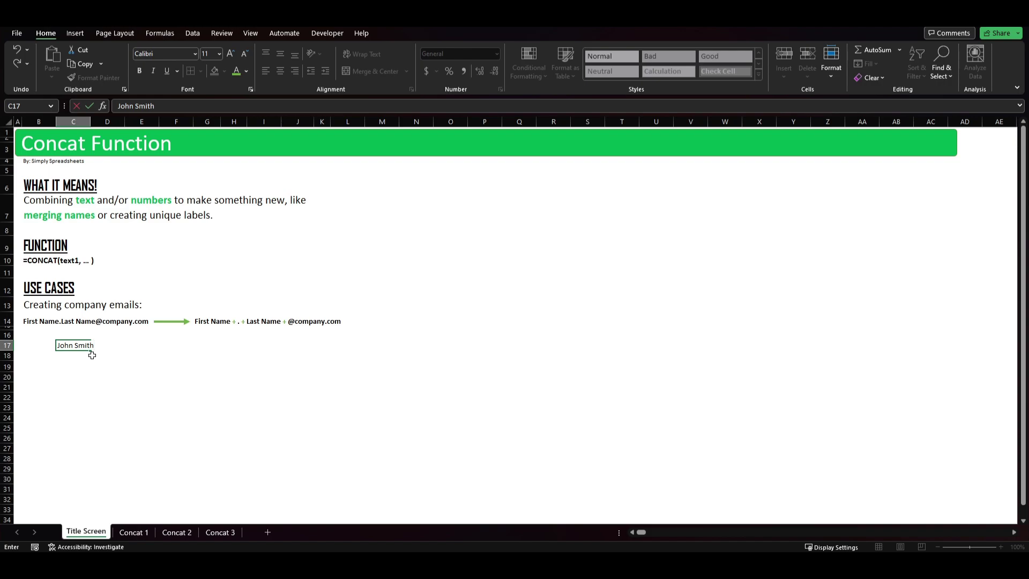
key(Return)
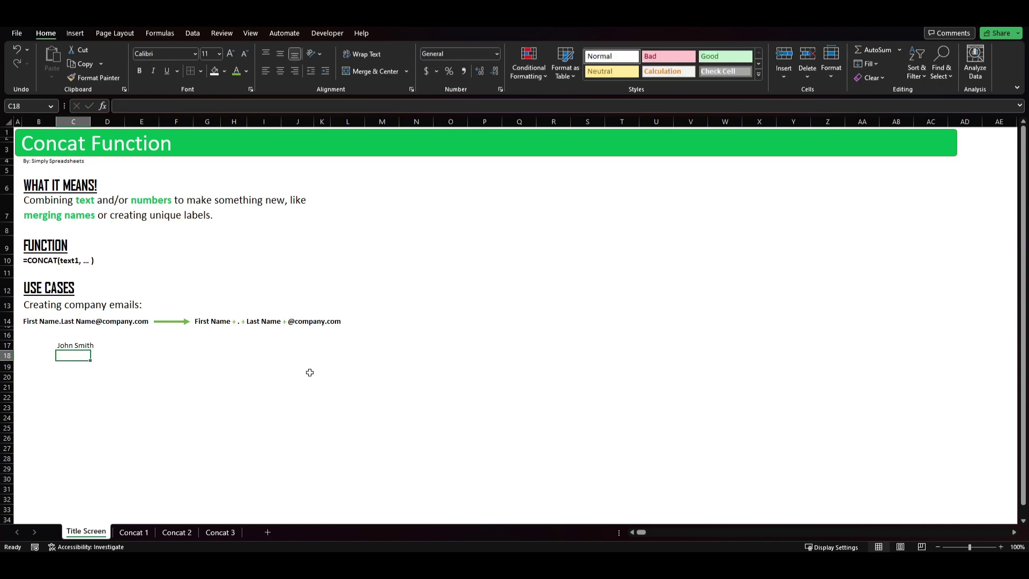
click(105, 345)
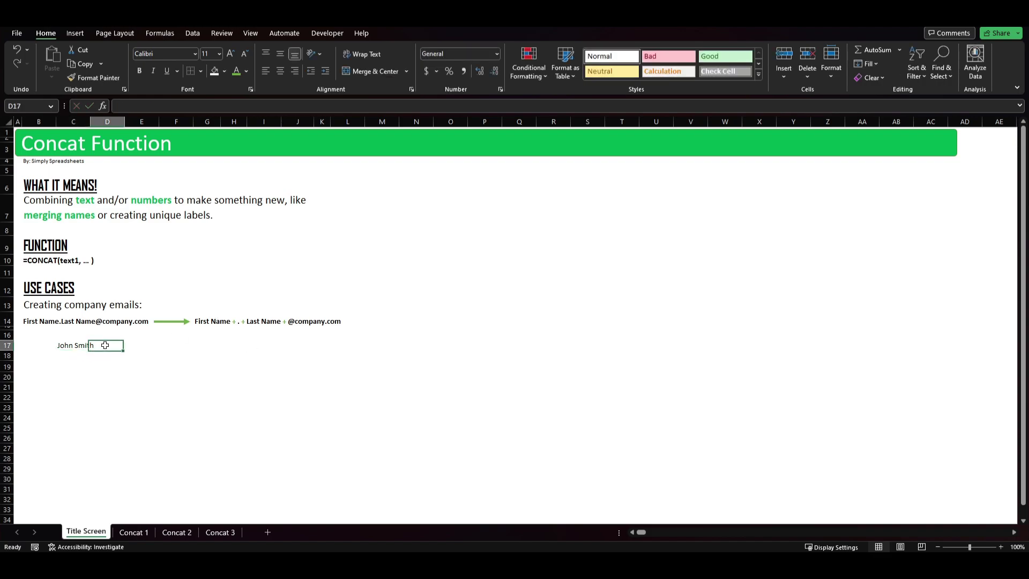
click(75, 346)
key(Delete)
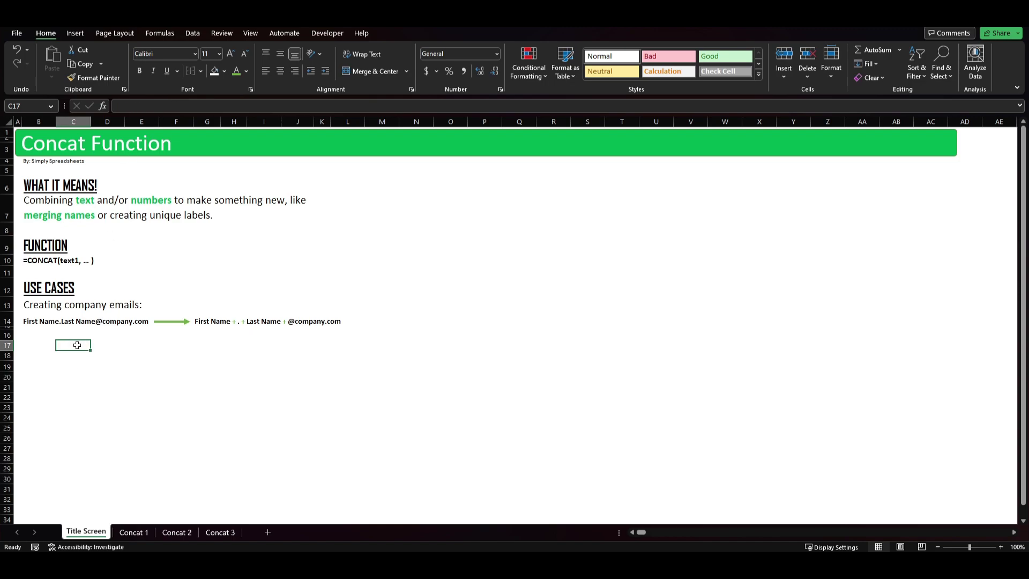
Step: Enter a sample first name in C17 and a sample last name in D17
text(John)
key(Tab)
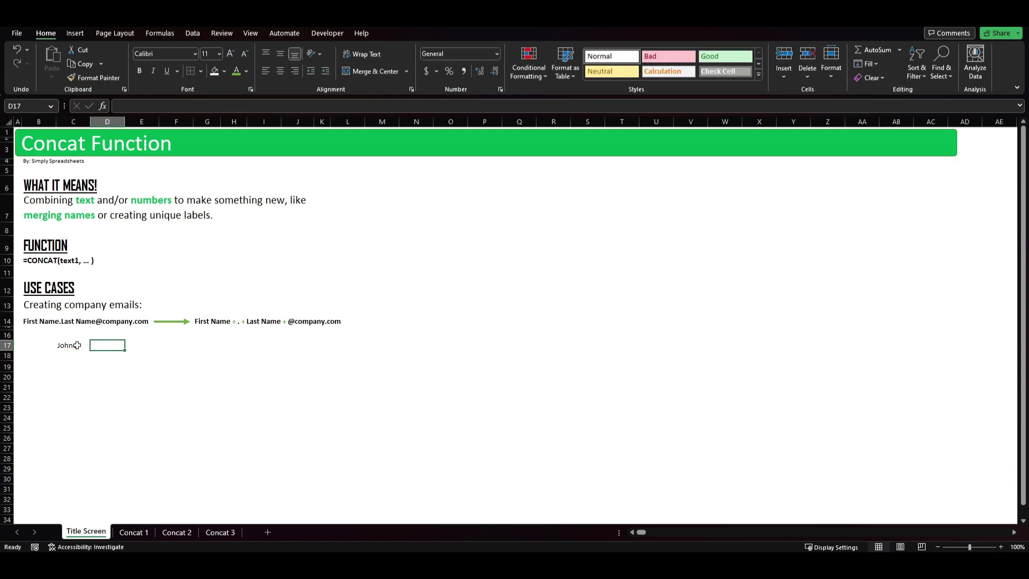
text(Smith)
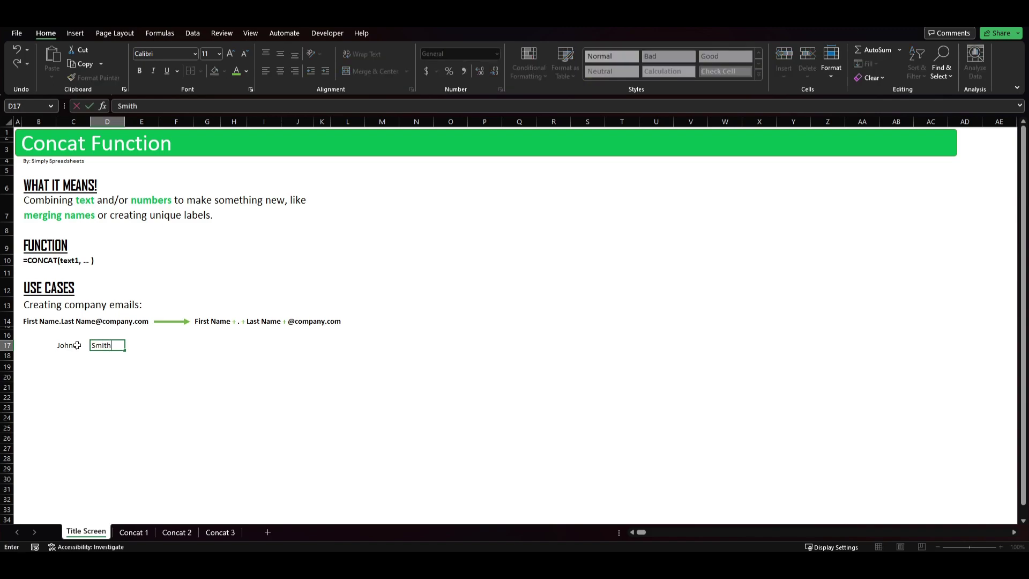
click(78, 372)
Step: Begin a CONCAT formula in G17 that joins the first name in C17 with a quoted period "."
click(217, 349)
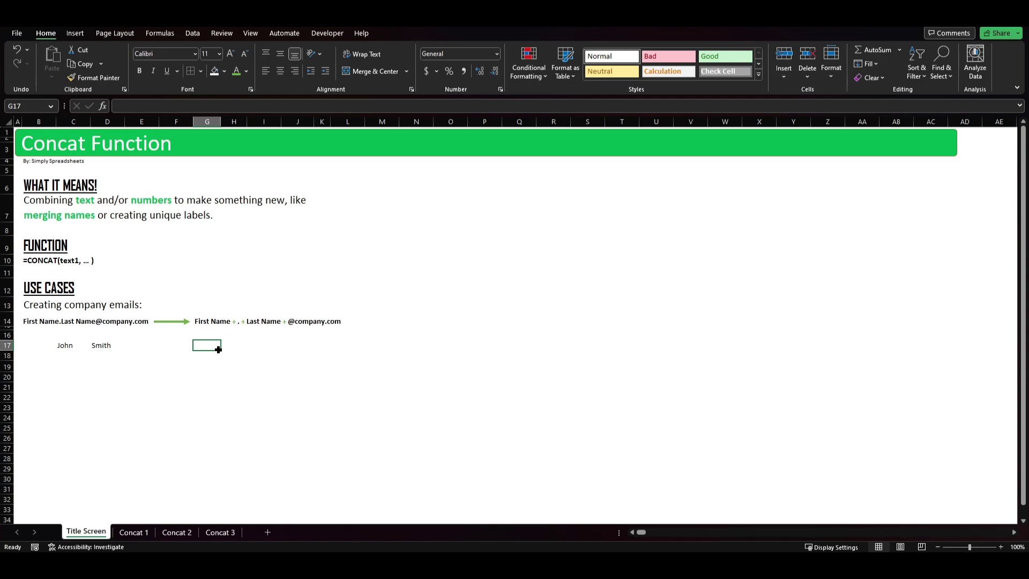
text(=CONCAT()
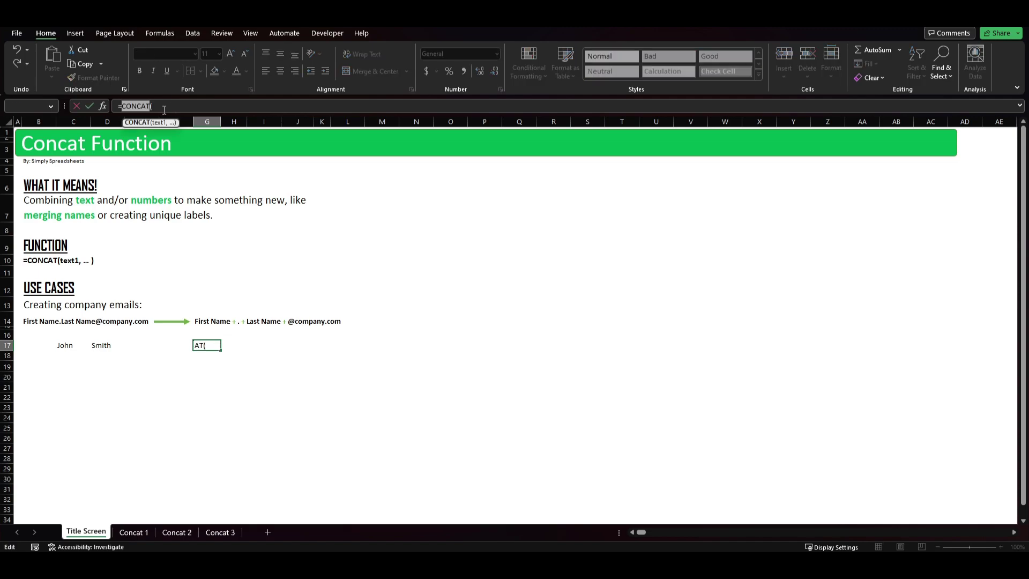
click(70, 346)
text(,".)
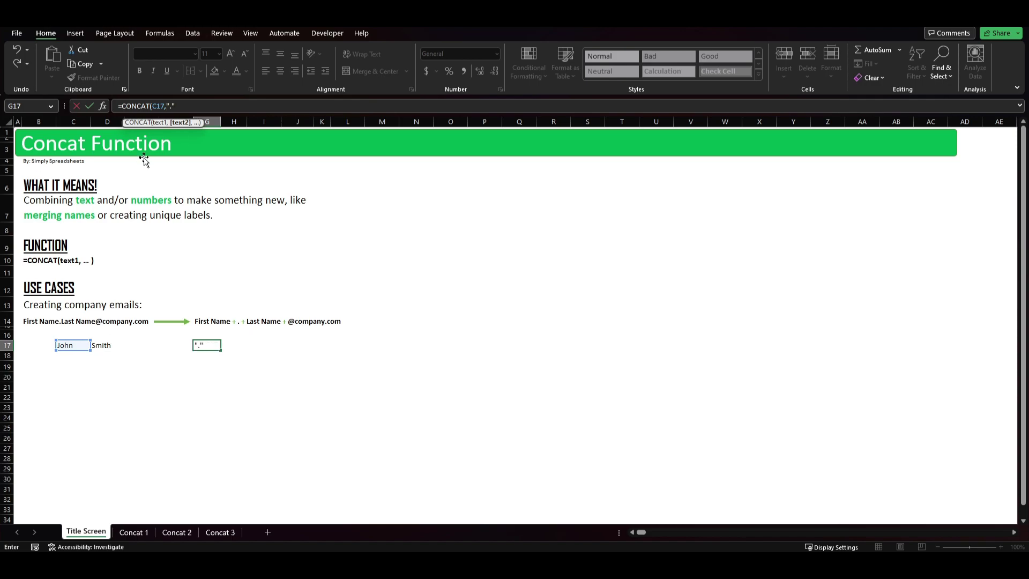
Step: Remove the quotes around the period and try to enter the formula in G17 as =CONCAT(C17,.,)
key(BackSpace)
key(BackSpace)
key(BackSpace)
text(")
text(,)
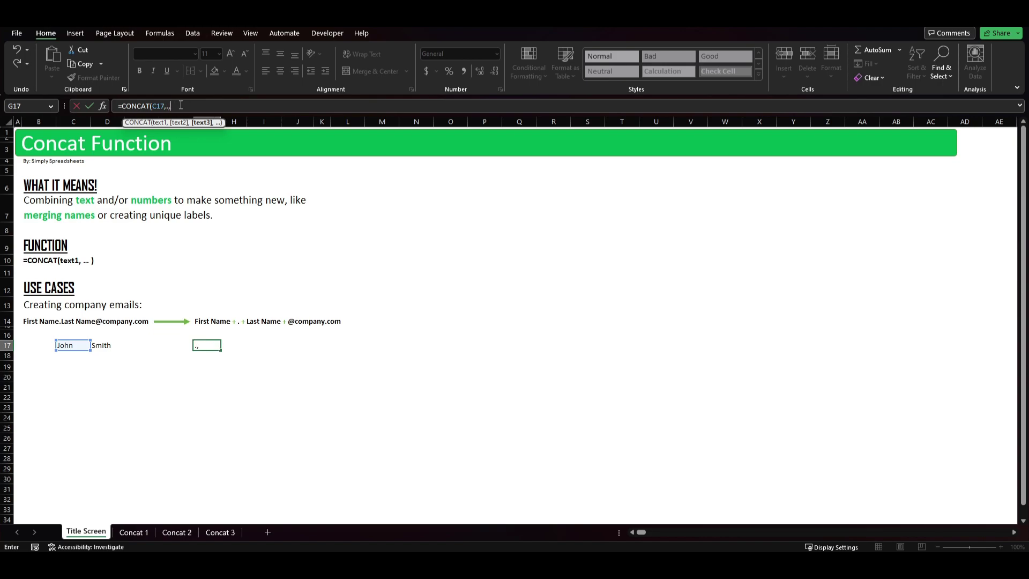
text())
key(Return)
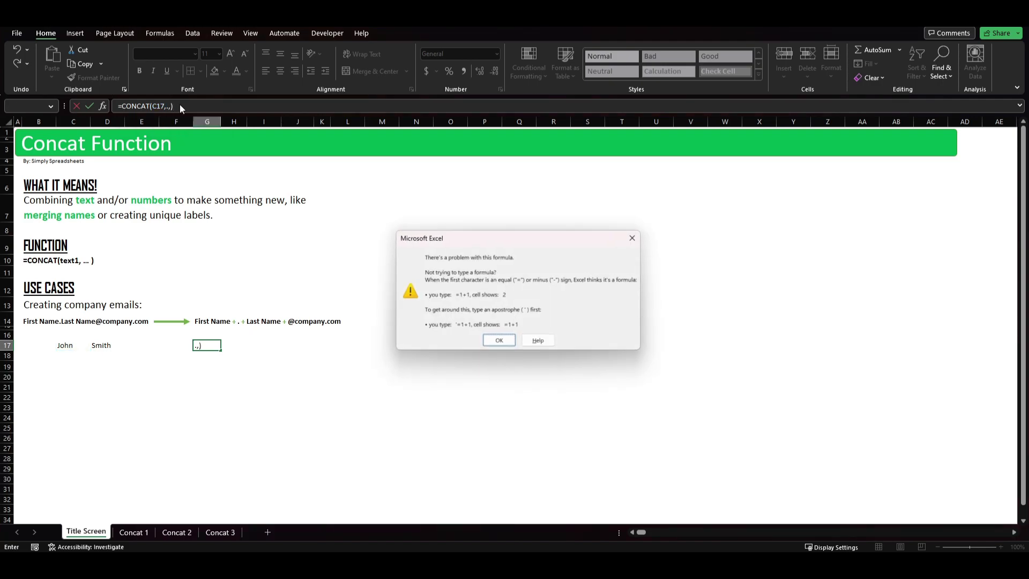
click(494, 341)
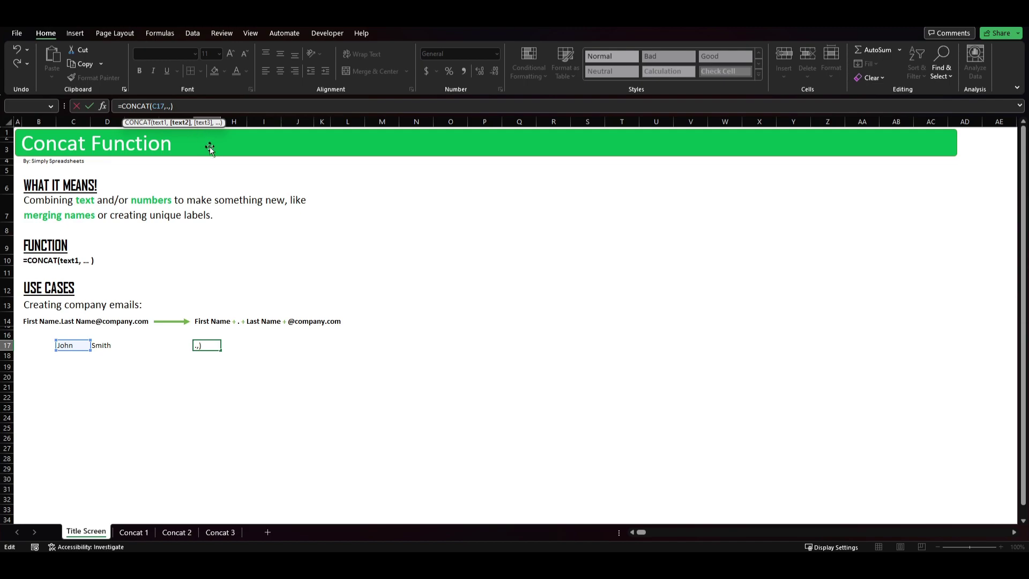
click(166, 110)
text(")
click(171, 108)
text(")
click(182, 123)
click(177, 106)
text(,)
click(101, 346)
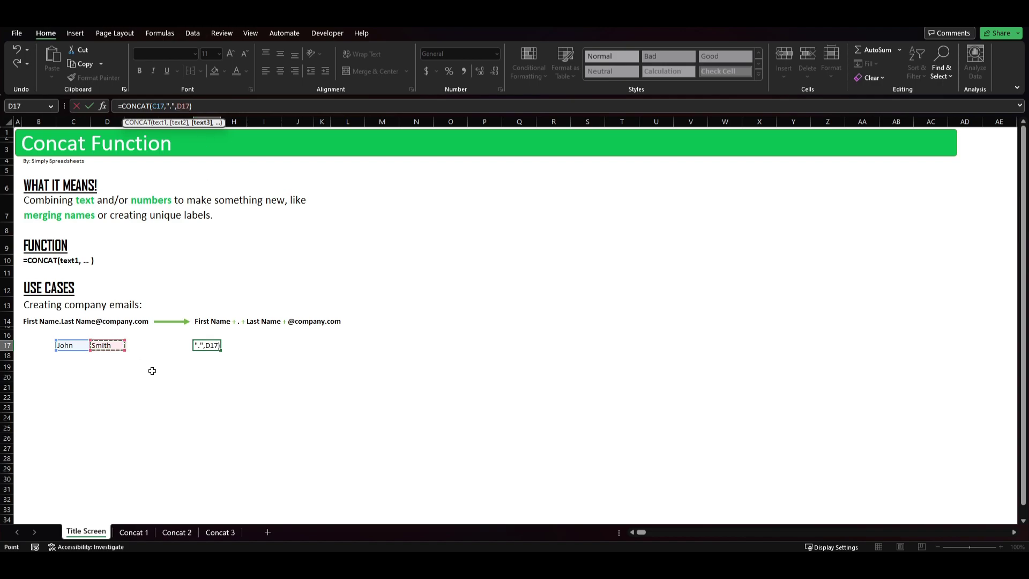
text(,)
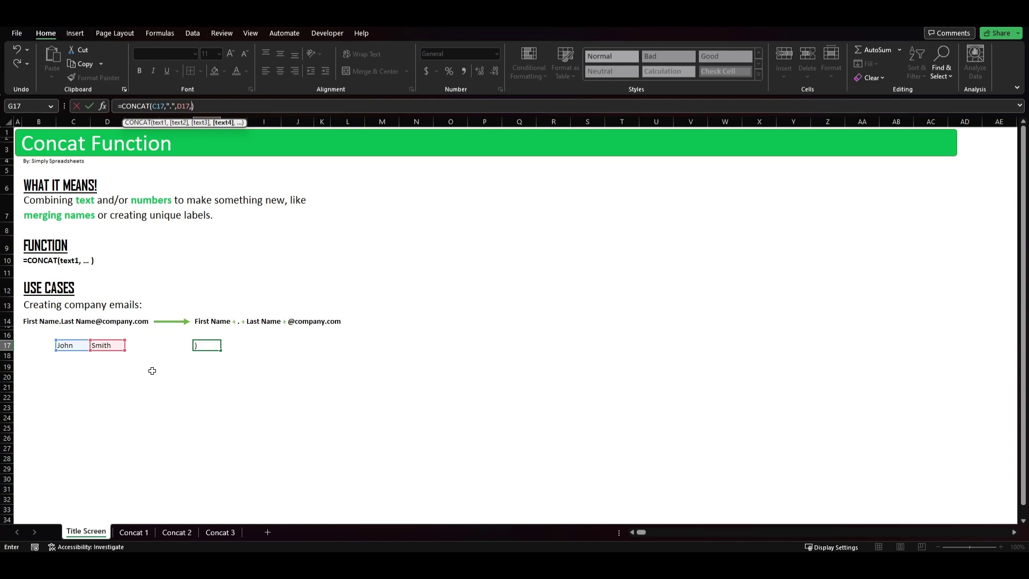
text("@company.com"))
key(Return)
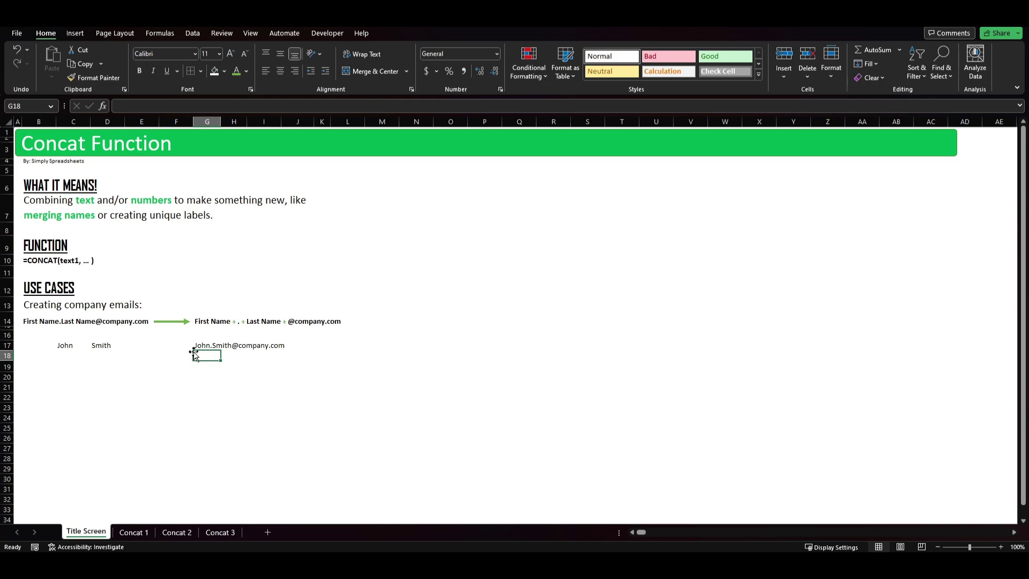
Step: Replace the first name in C17 with a different first name and check the email formula in G17
click(67, 346)
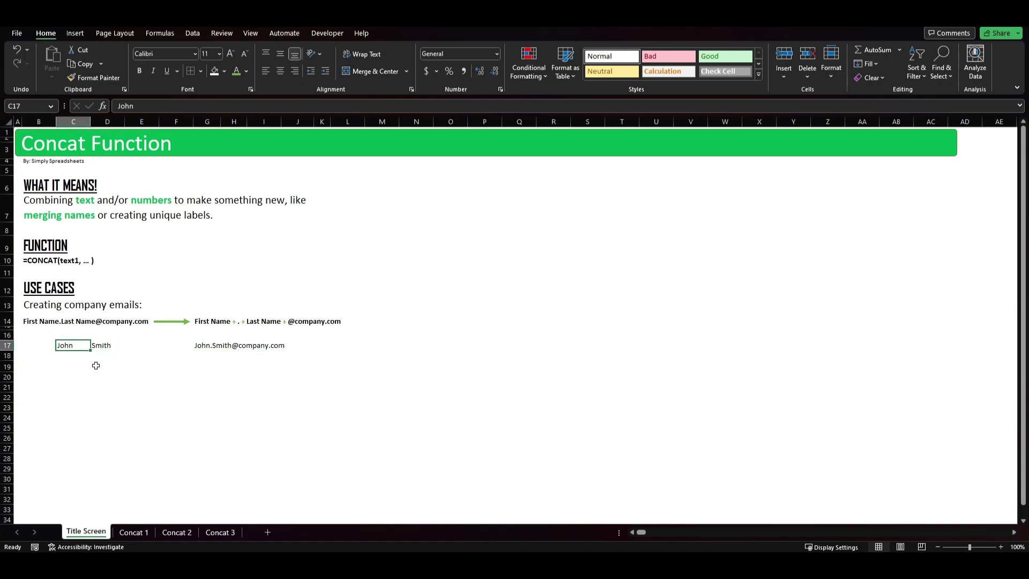
text(Fred)
key(Return)
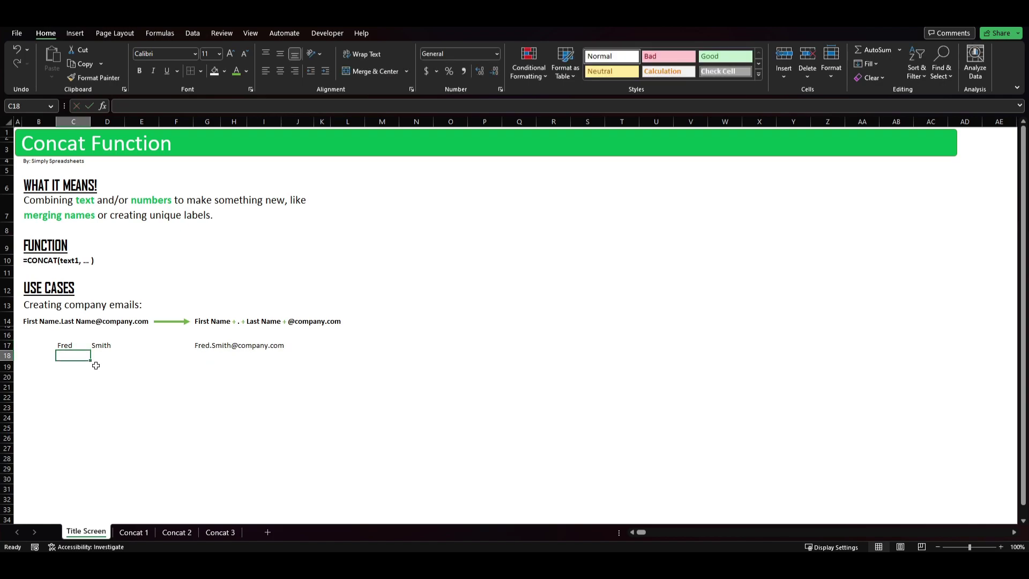
click(101, 345)
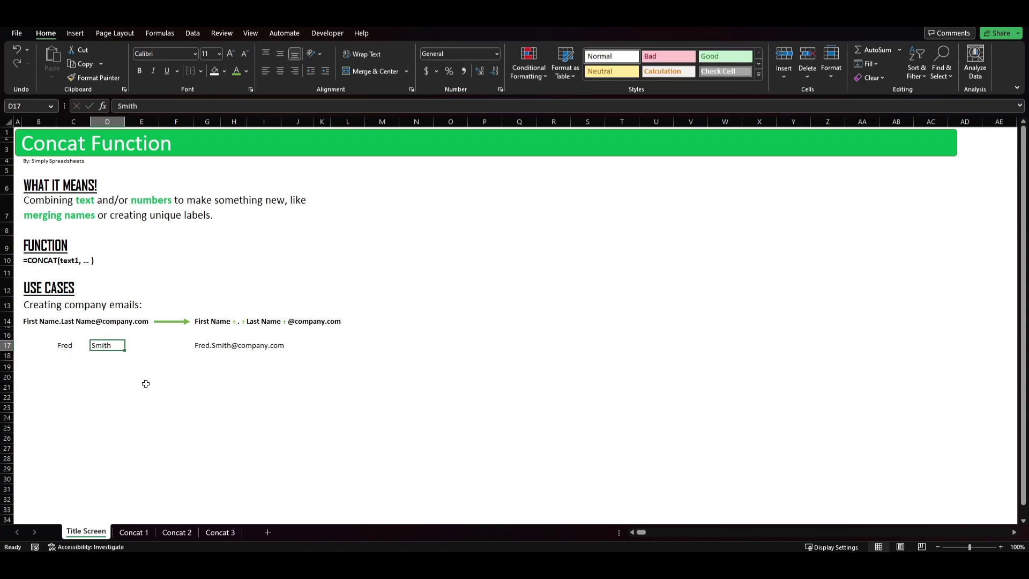
click(207, 348)
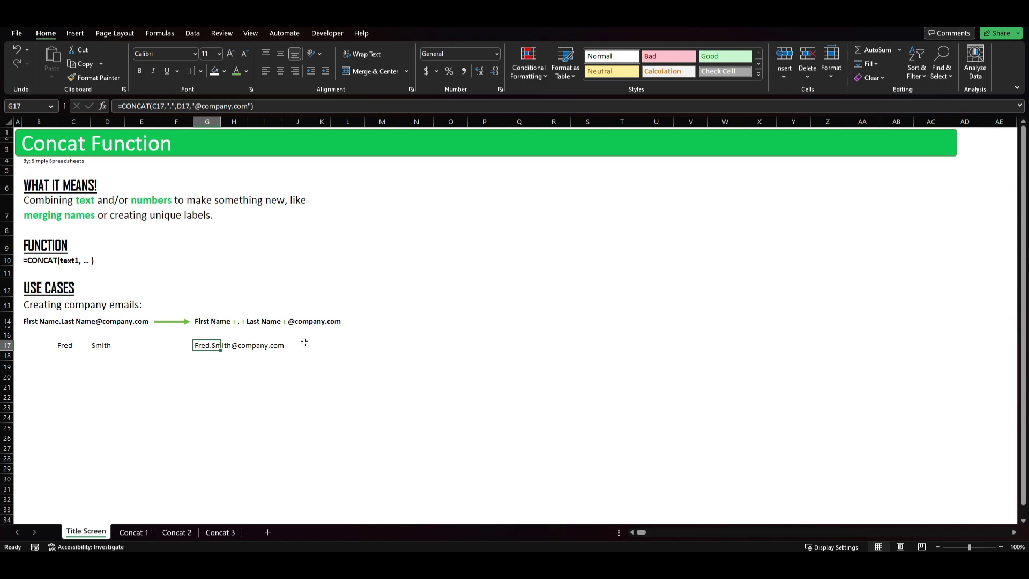
Step: Open the Concat 1 worksheet
click(216, 459)
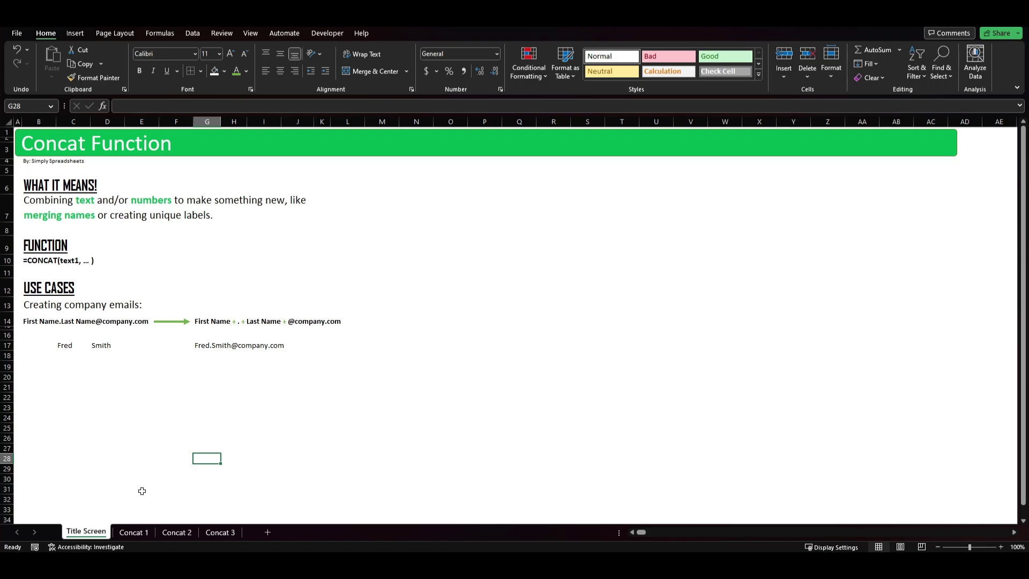
click(140, 468)
click(134, 532)
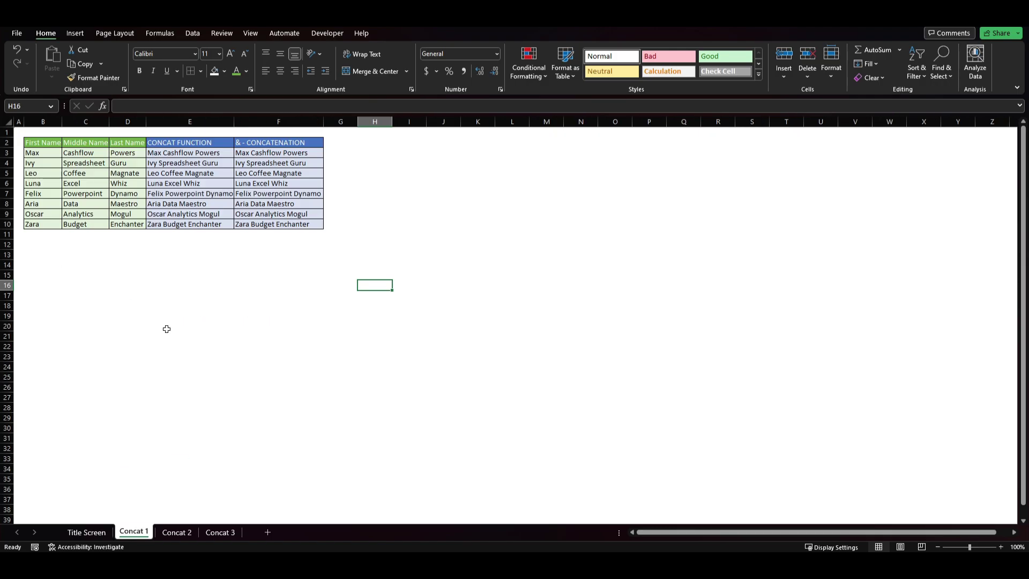
Step: Enter =CONCAT(B3," ",C3," ",D3) in E3 to join the first, middle and last names with spaces
click(40, 153)
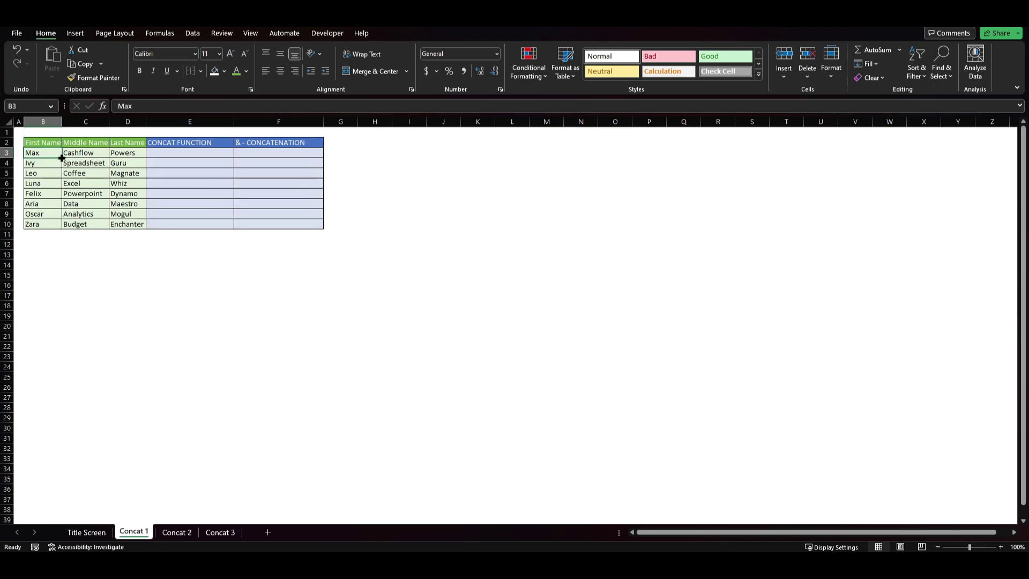
click(96, 153)
click(122, 153)
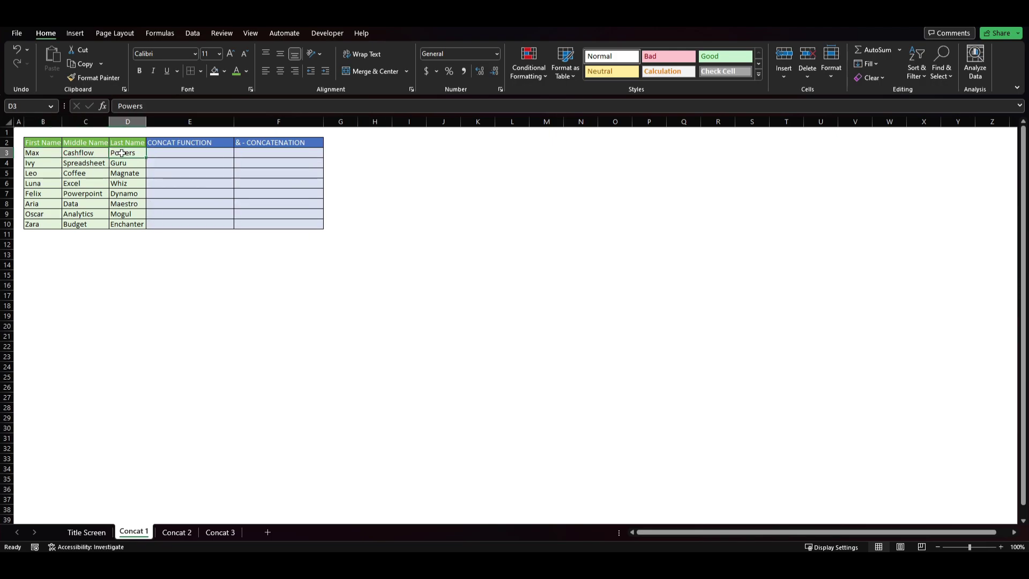
click(177, 153)
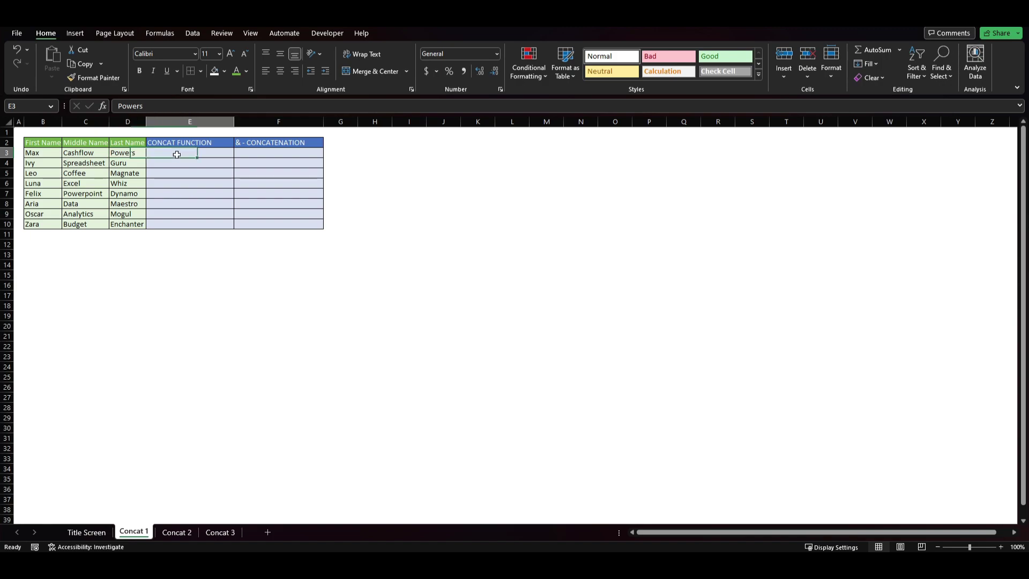
text(=concat)
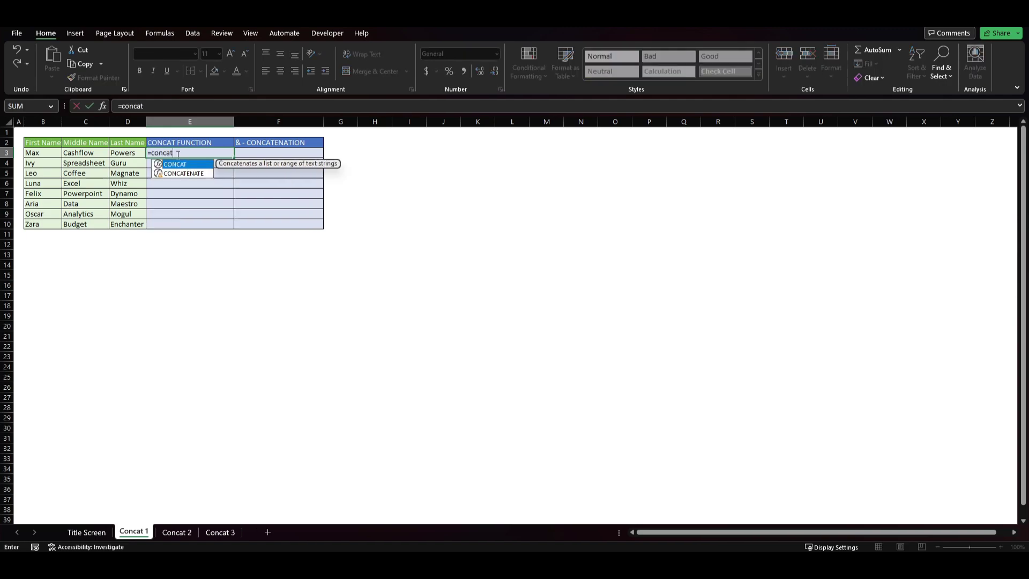
text(()
click(54, 155)
text(,)
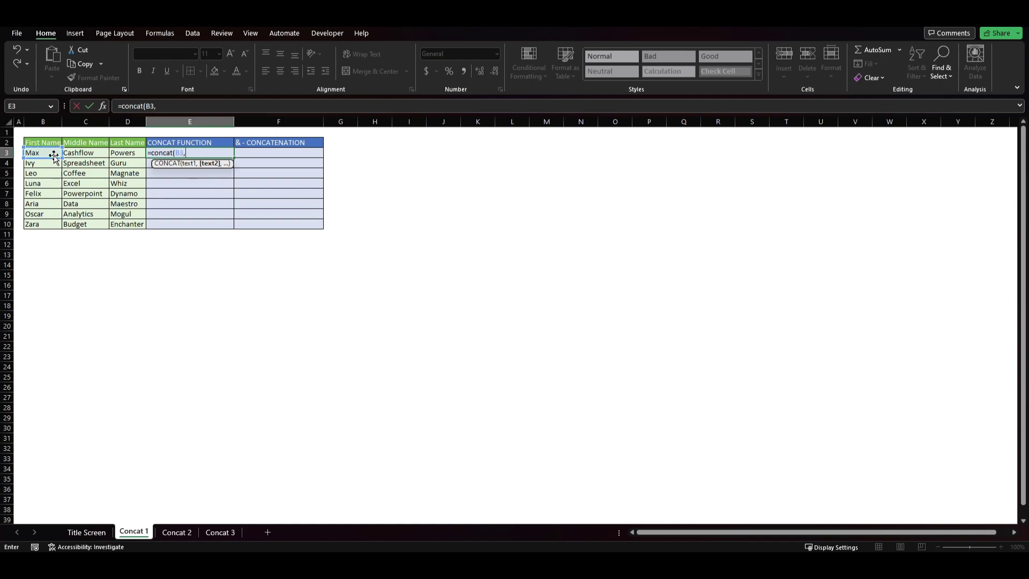
text(" ",)
click(78, 154)
text(," ",)
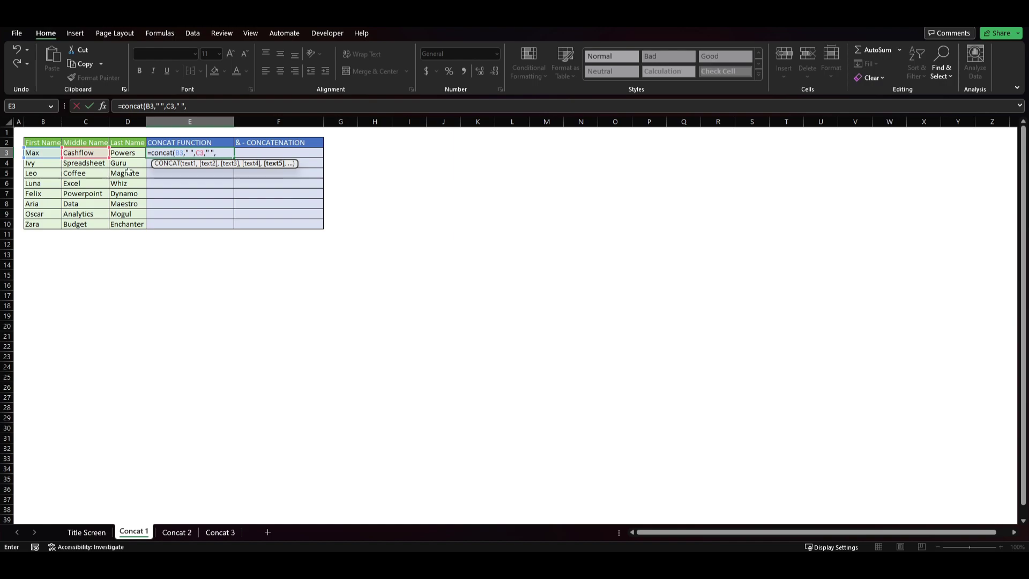
click(131, 152)
text())
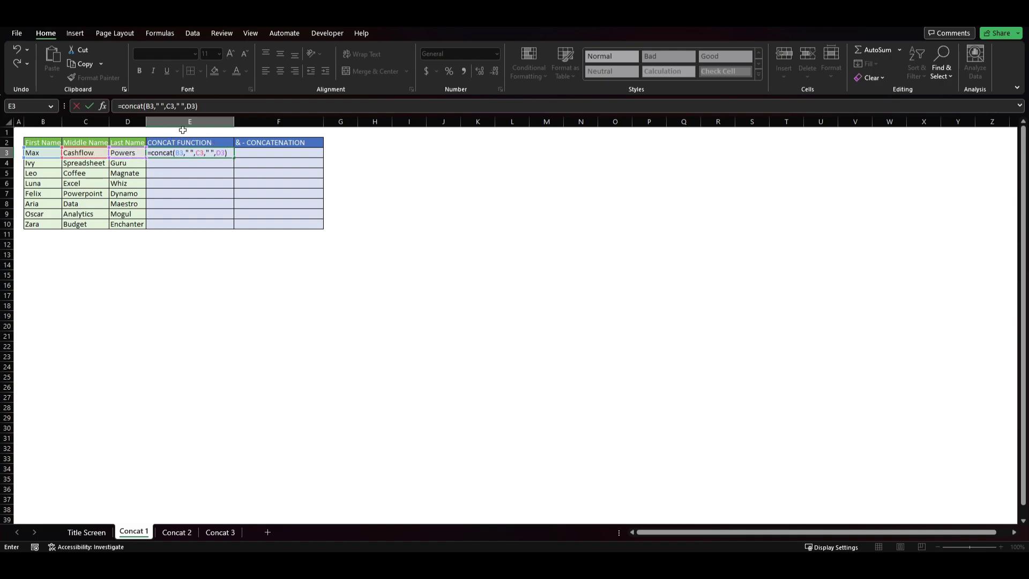
key(Return)
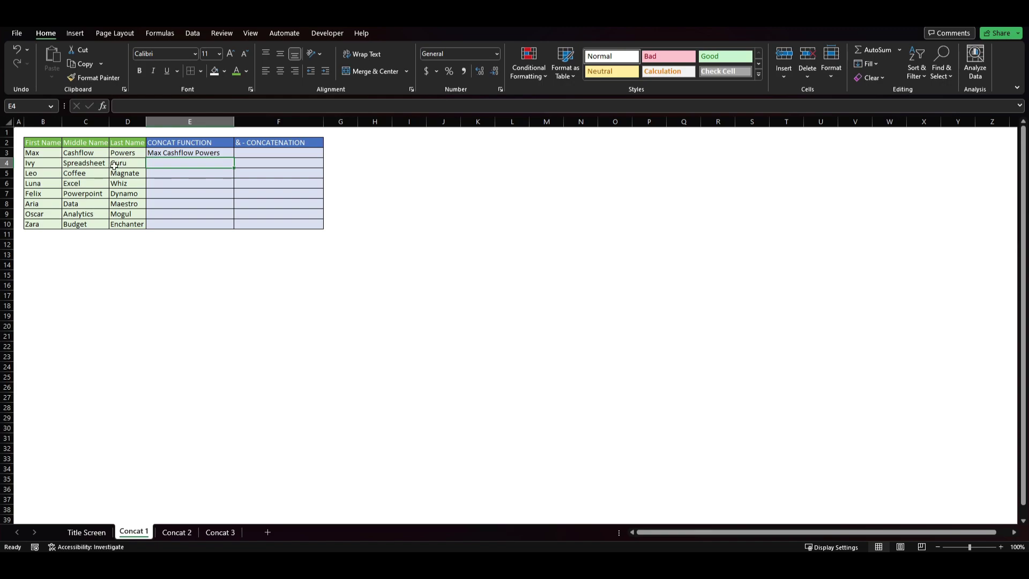
Step: Fill the CONCAT formula from E3 down through E10
key(Up)
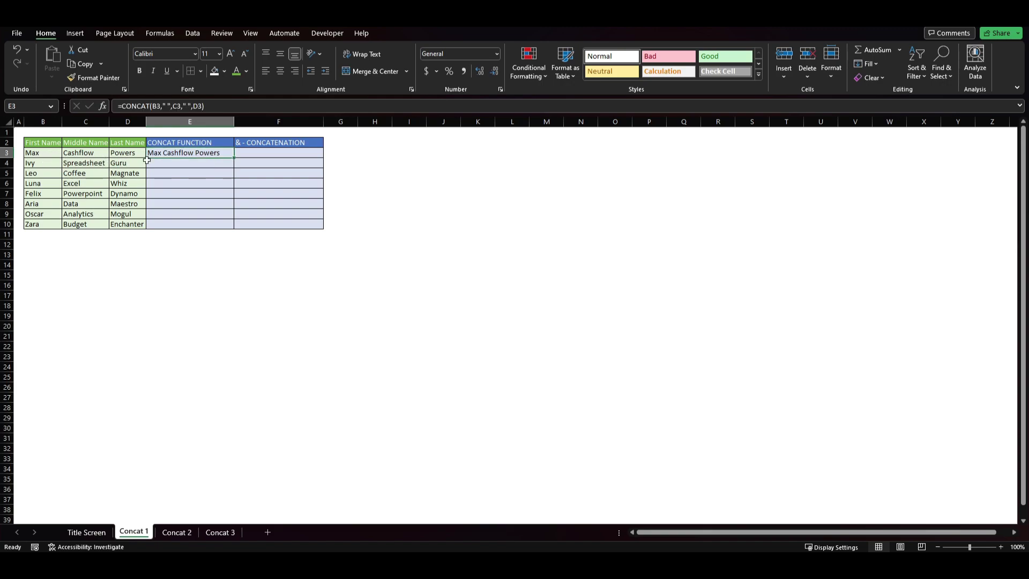
double_click(234, 156)
click(276, 286)
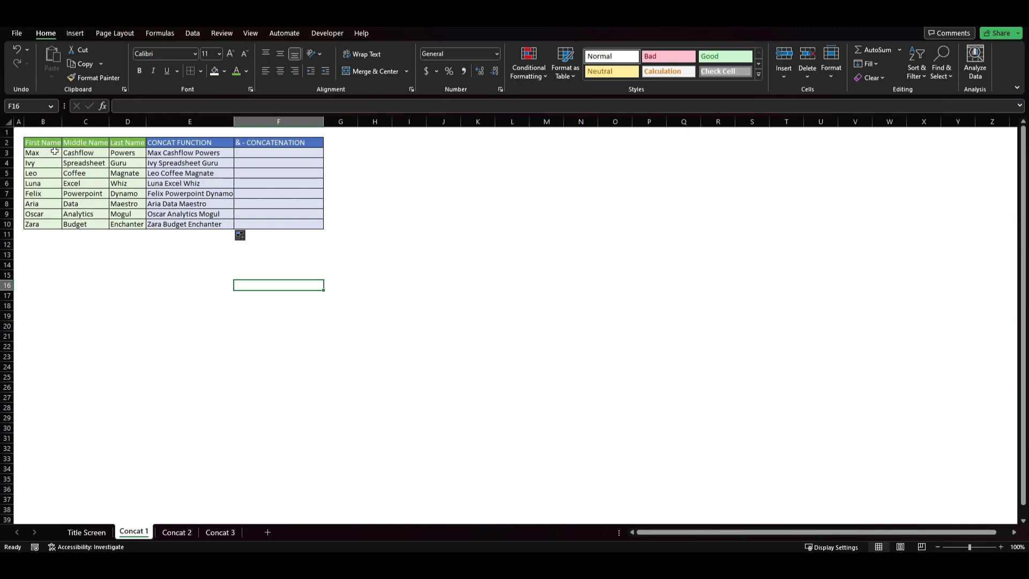
Step: Enter =B3 & " " & C3 & " " & D3 in F3 under the & - CONCATENATION header
click(239, 153)
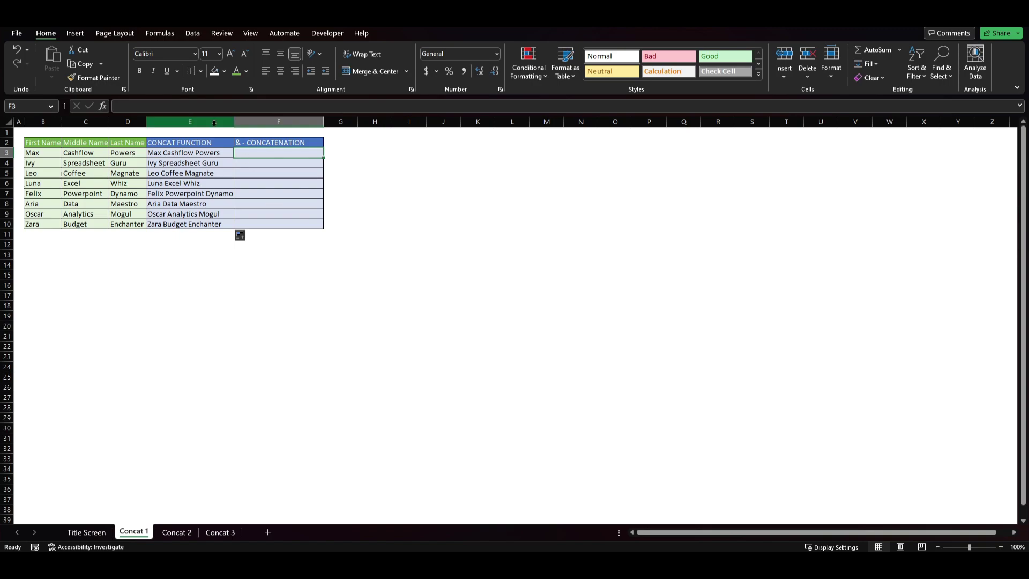
double_click(244, 143)
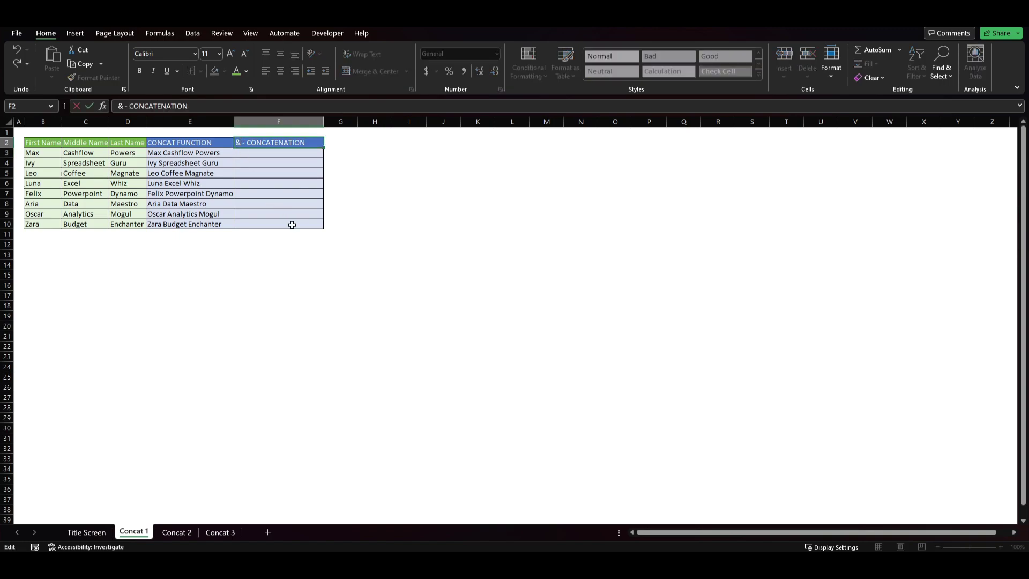
key(Return)
text(=)
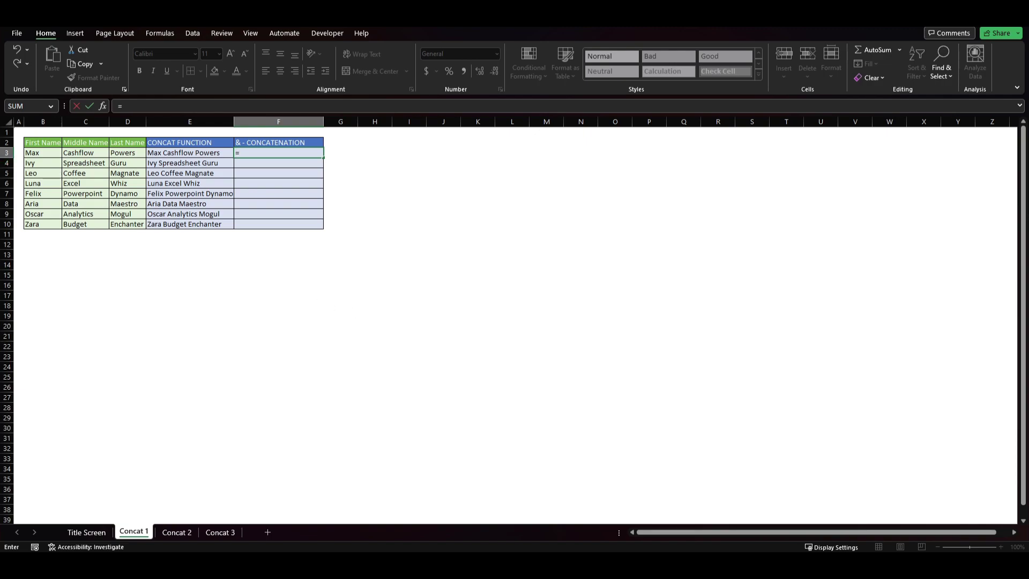
click(46, 155)
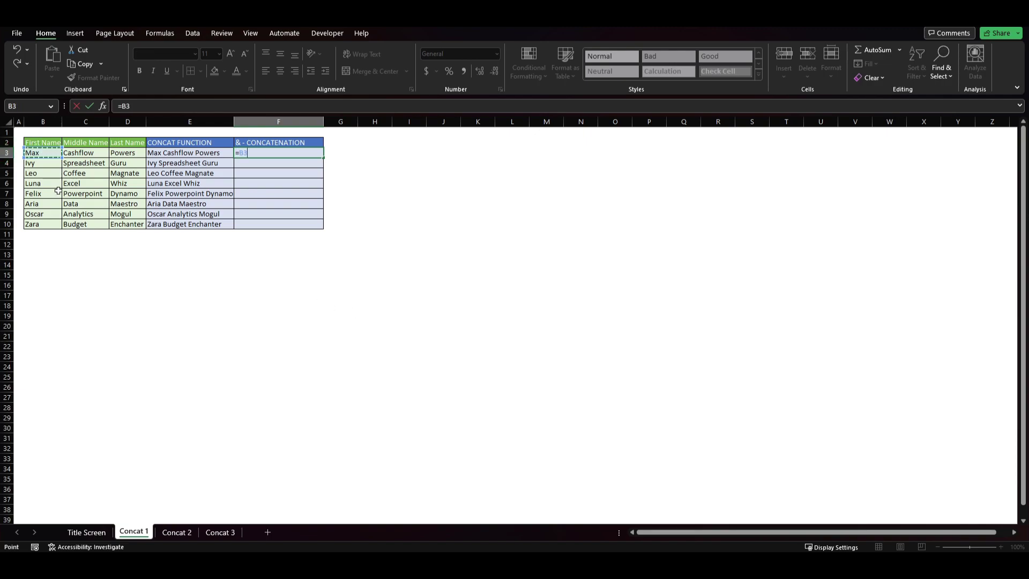
text(& " " & C3 &)
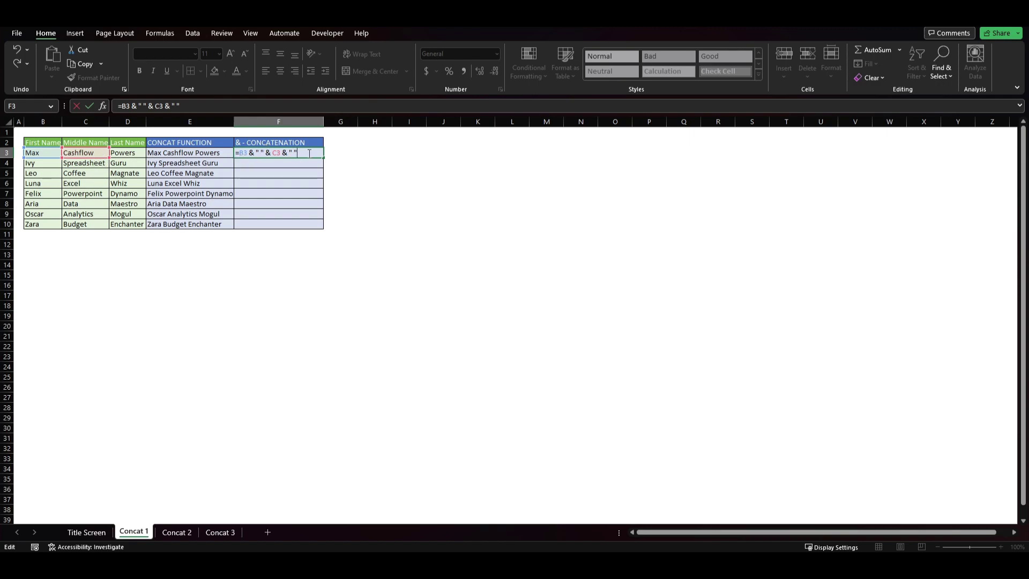
text(D3)
key(Return)
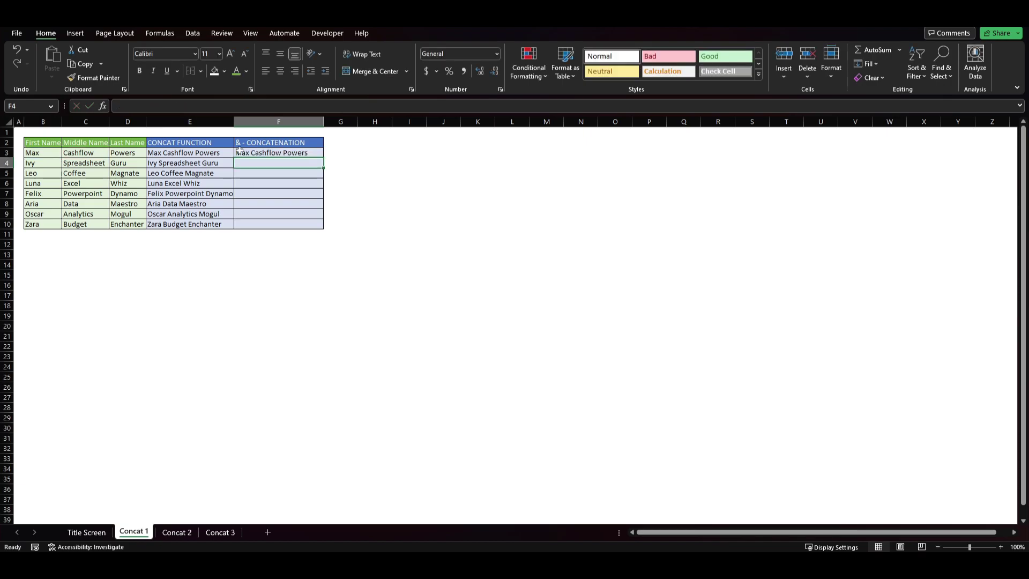
Step: Fill the ampersand formula from F3 down through F10
click(302, 153)
double_click(326, 158)
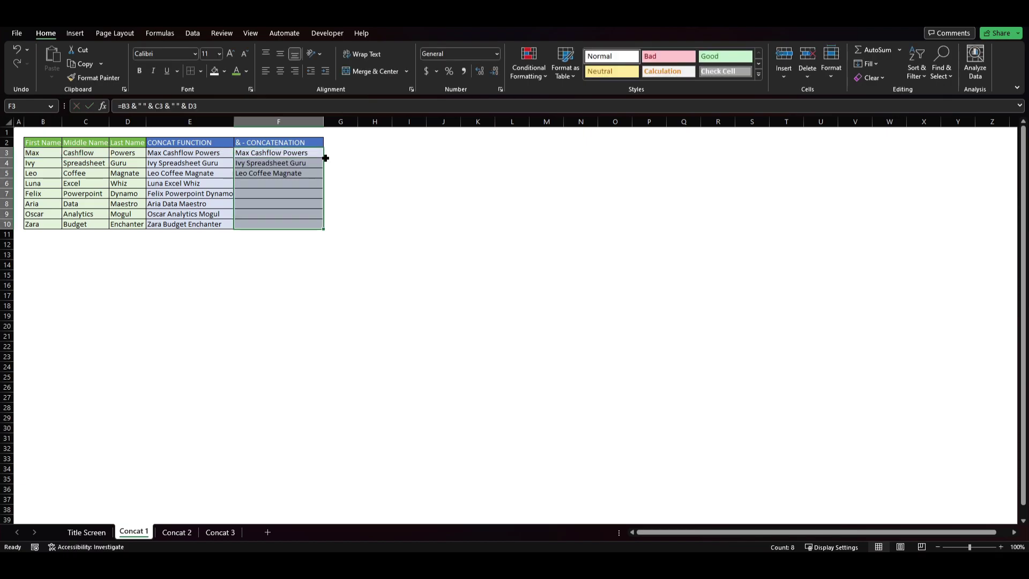
click(379, 242)
Step: Open the Concat 2 worksheet and clear the existing entries in D3 and E3
click(176, 534)
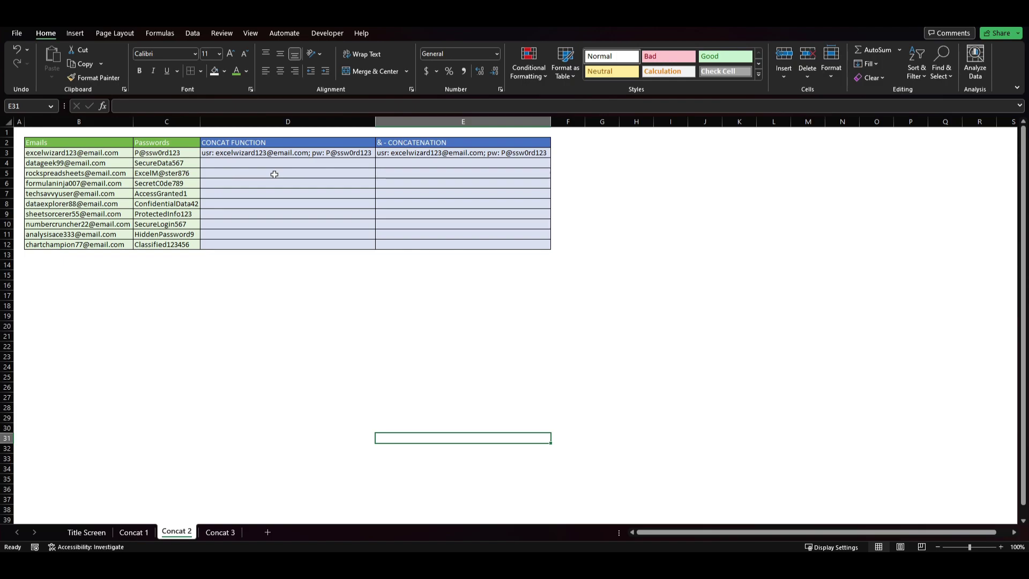
click(83, 153)
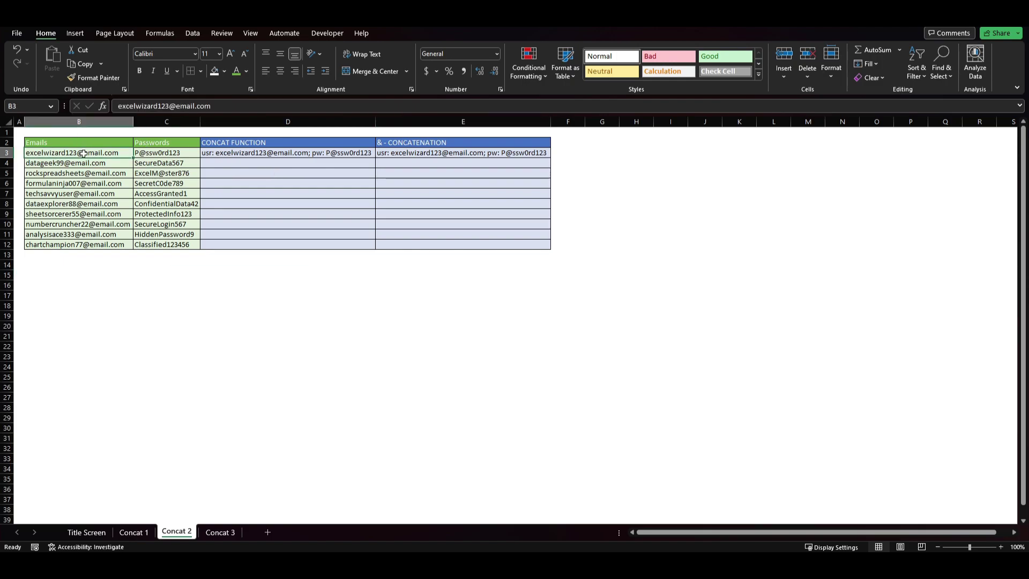
click(153, 155)
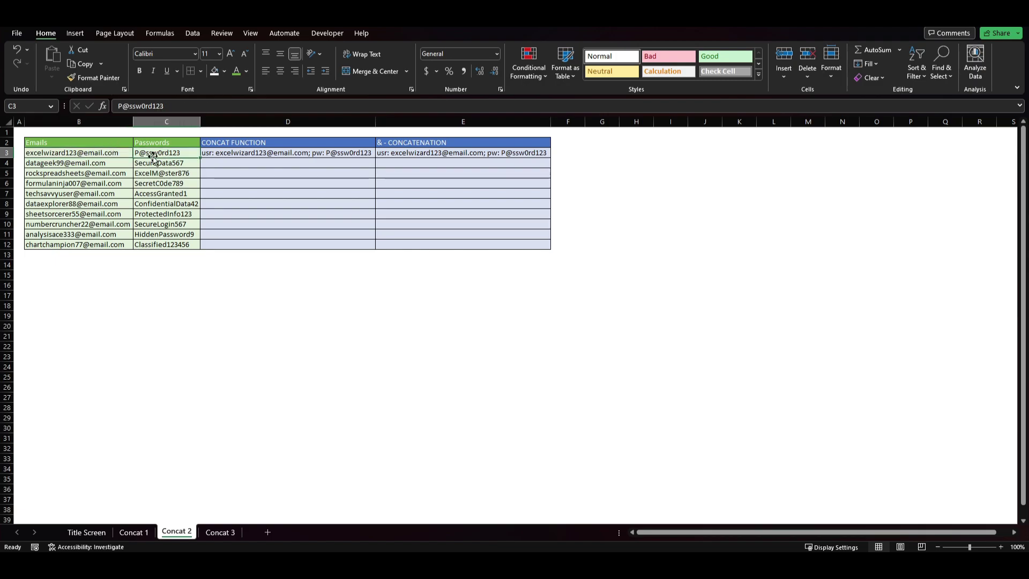
click(295, 163)
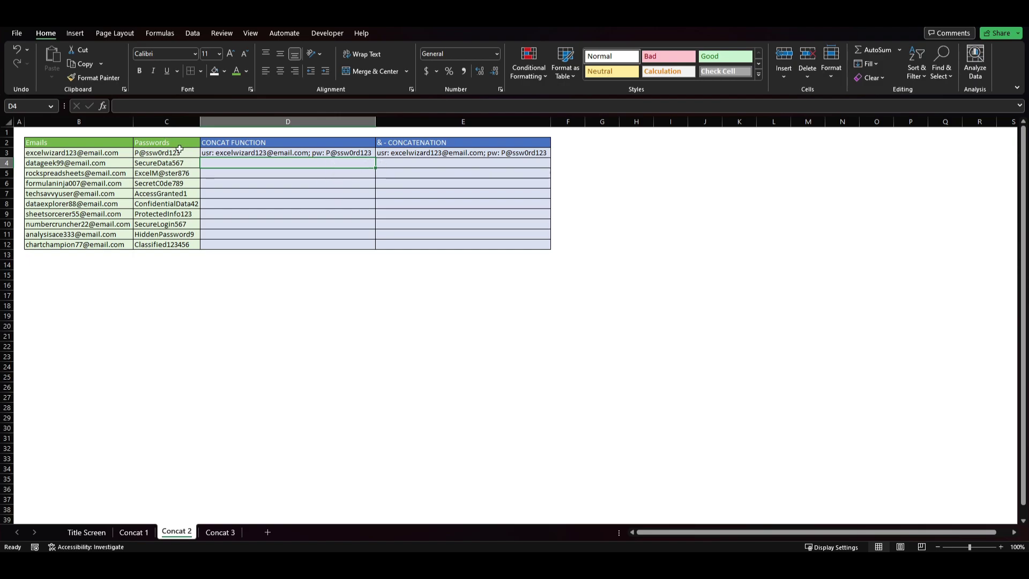
click(225, 154)
triple_click(130, 105)
key(Delete)
click(404, 154)
key(Delete)
Step: Enter =CONCAT("username: ",B3,"; password:",C3) in D3 to combine the email and password cells with labels
click(290, 153)
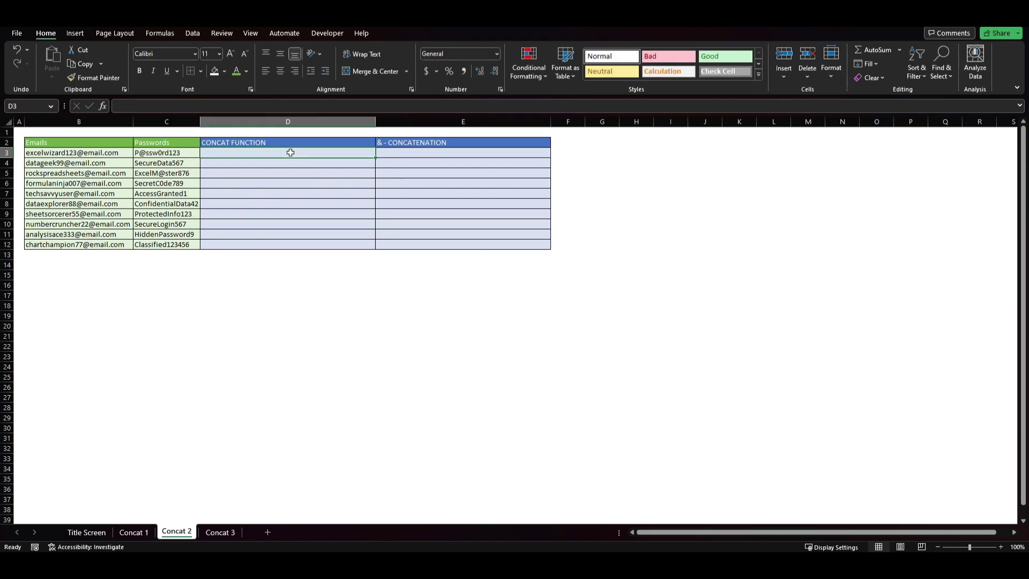
text(=)
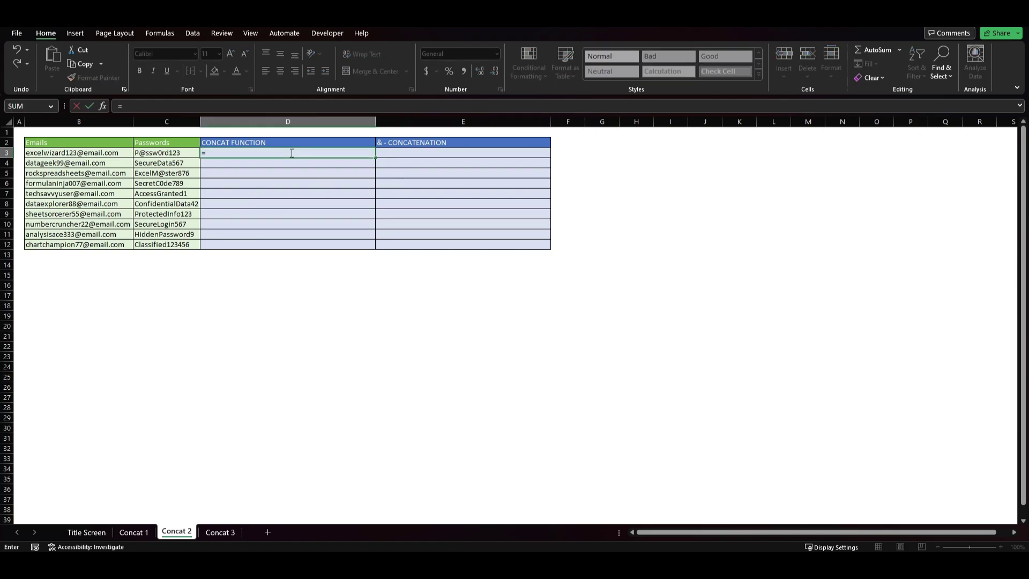
text(concat()
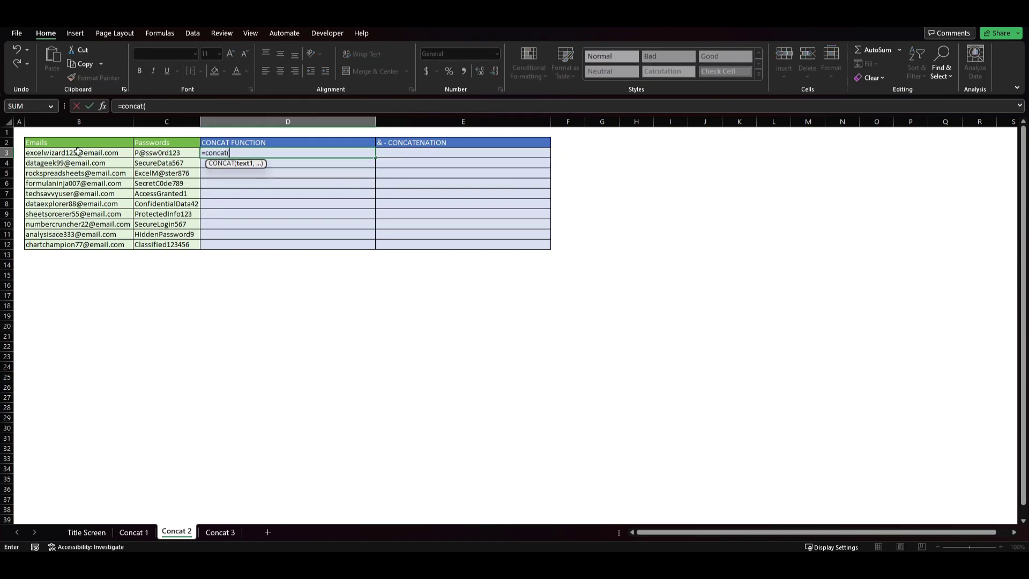
text("username)
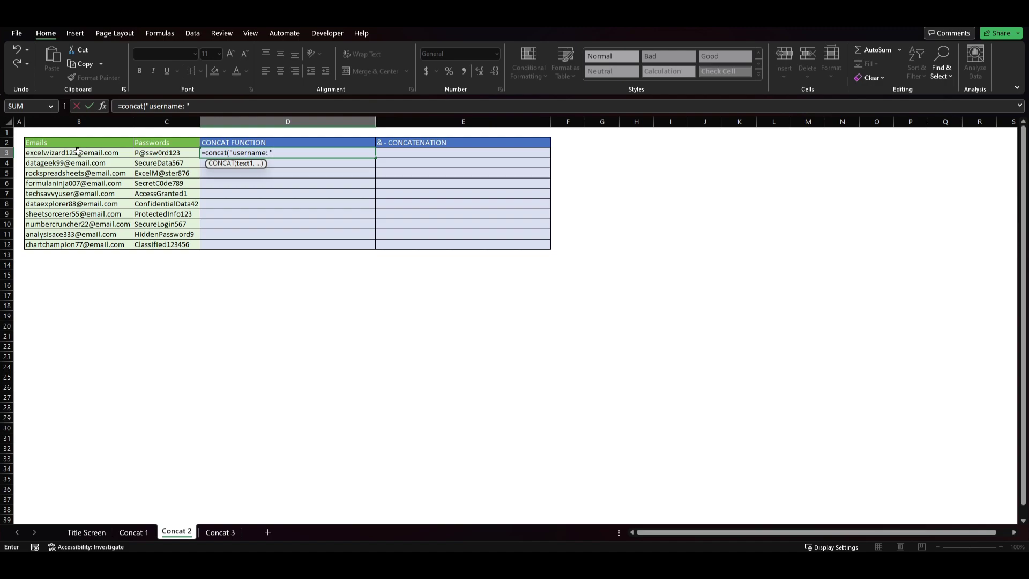
text(: ",)
click(121, 154)
text(,)
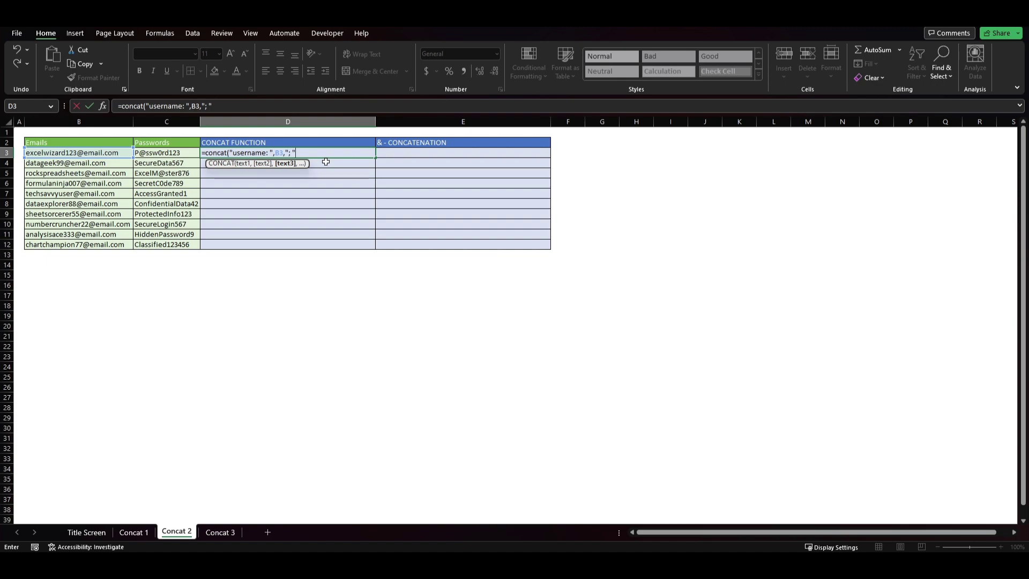
text(password")
click(333, 152)
text(,)
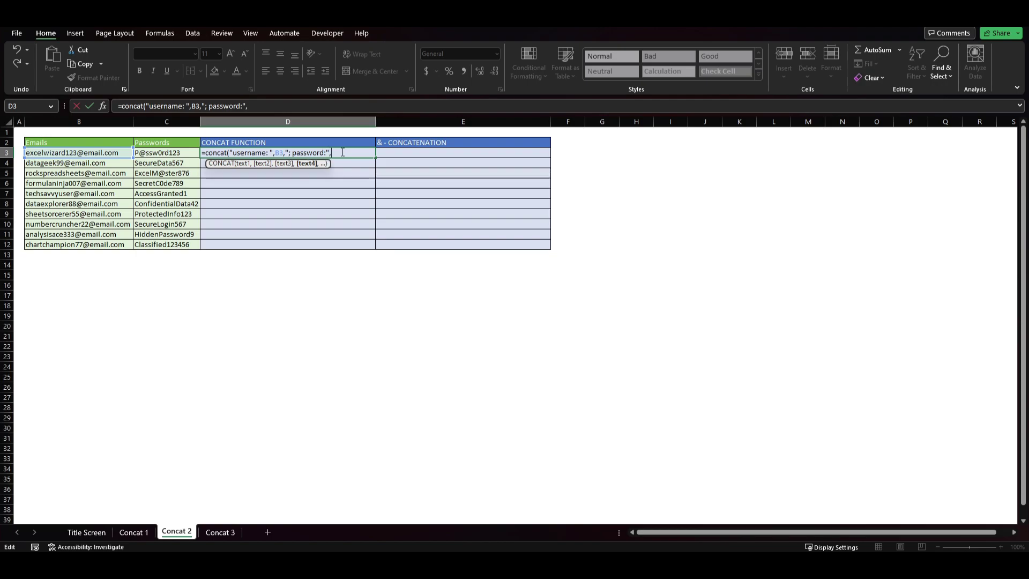
click(153, 154)
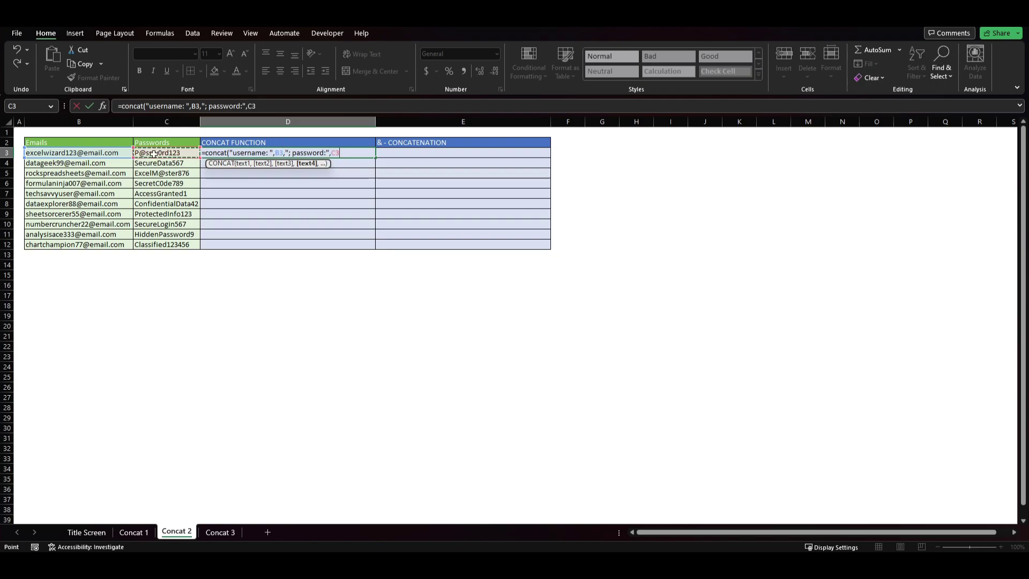
text())
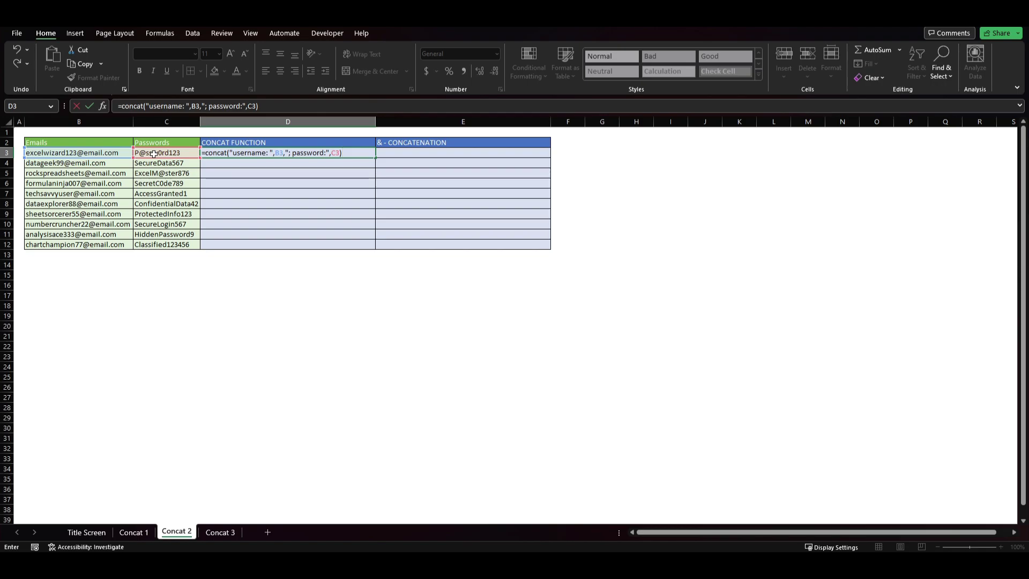
key(Return)
Step: Autofit column D to its contents and select D3 to review its formula
drag(375, 125, 375, 124)
double_click(375, 124)
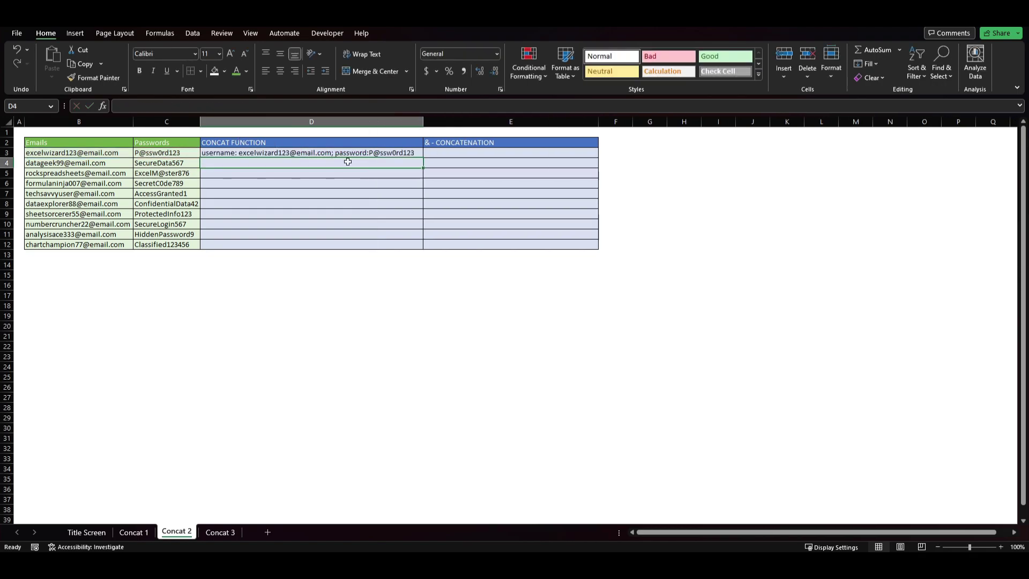
click(213, 155)
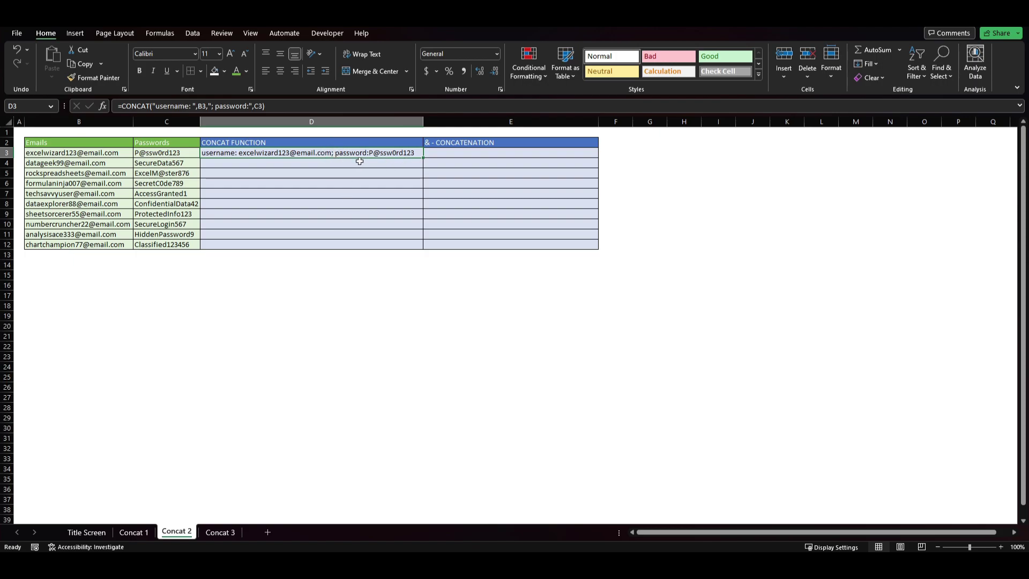
Step: Enter ="username: "& B3 & "; password: " & C3 in E3 and autofit column E to its contents
click(450, 153)
text(=)
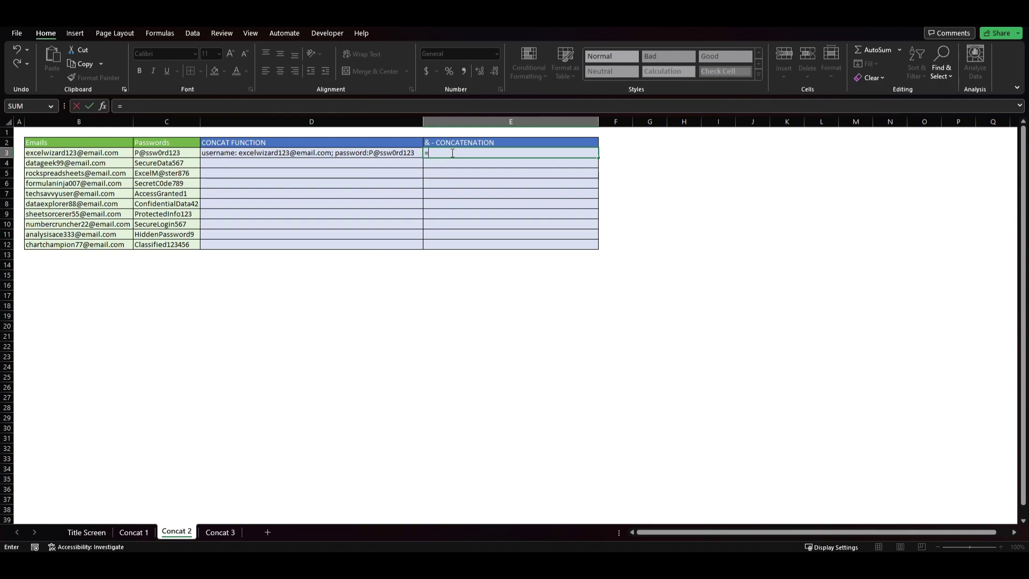
text("username: " & ")
click(101, 152)
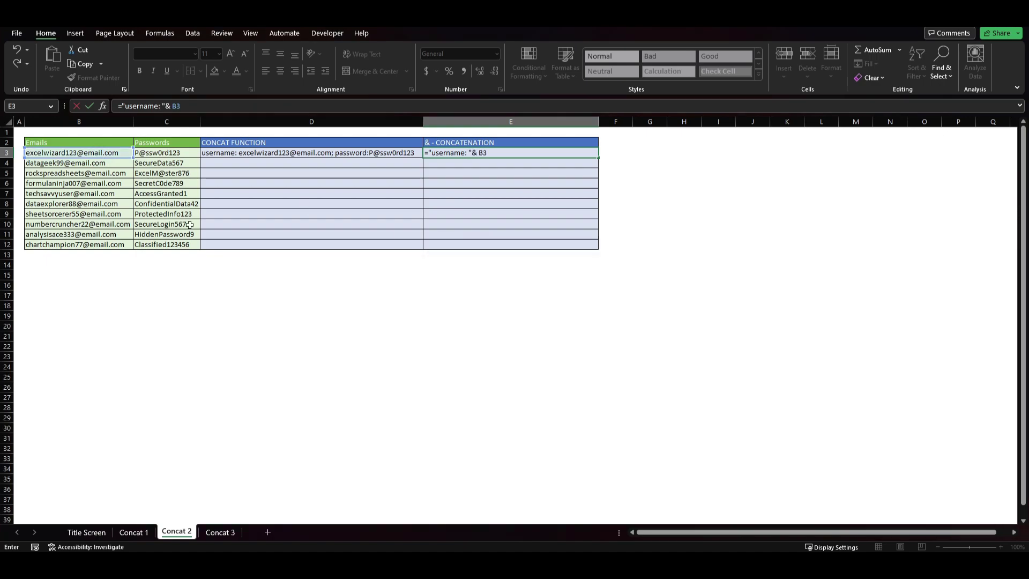
text(& B3 &"; password: " &)
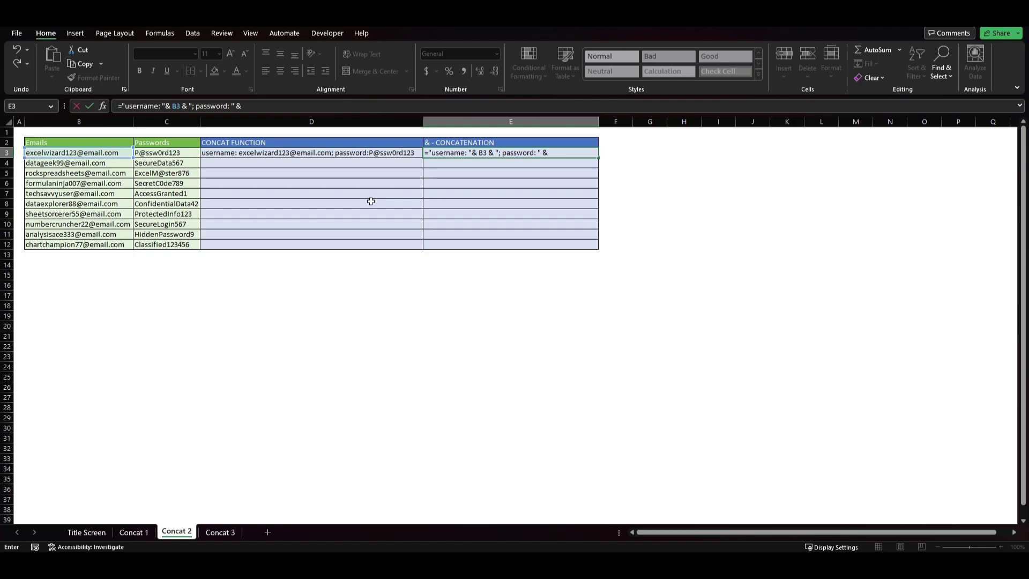
click(180, 155)
key(Return)
double_click(599, 121)
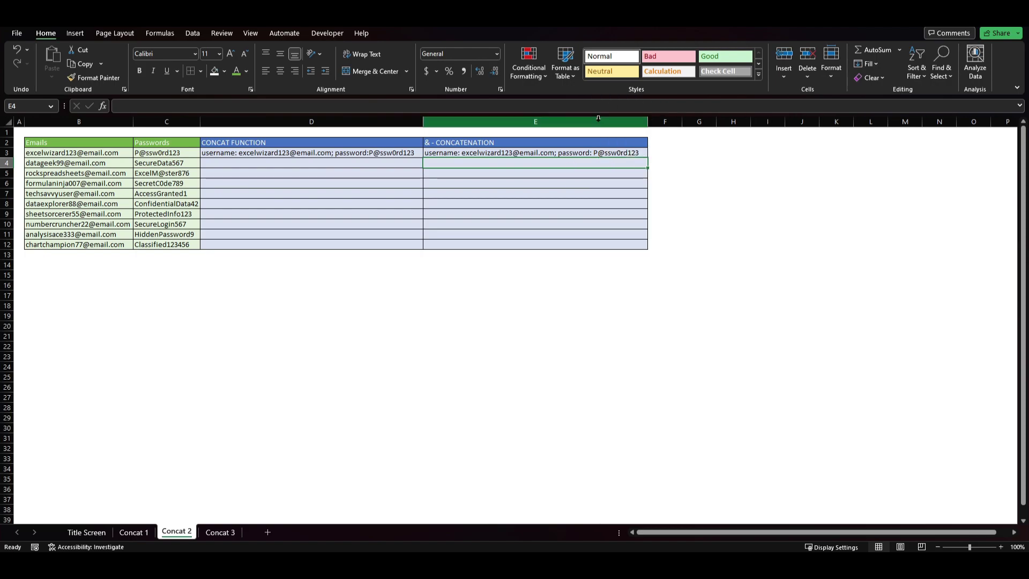
Step: Fill the D3:E3 formulas down through row 12 and autofit columns D and E to their contents
drag(317, 153, 536, 154)
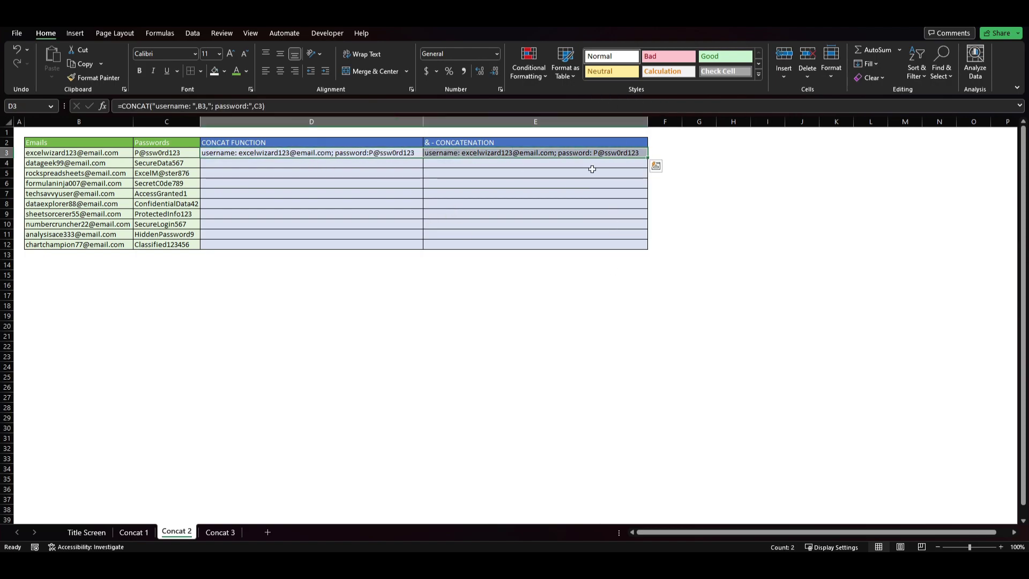
double_click(647, 157)
click(633, 418)
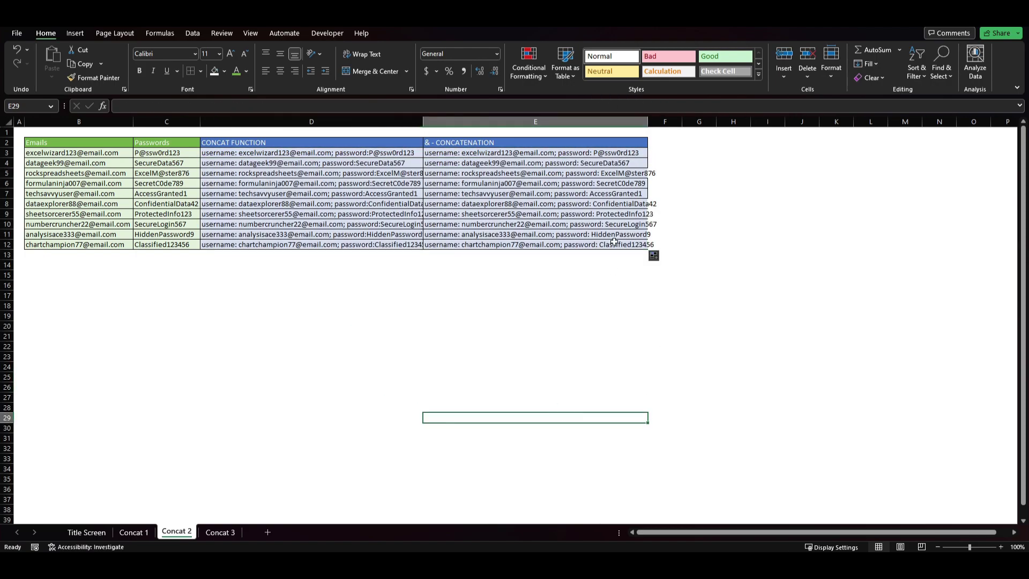
double_click(648, 122)
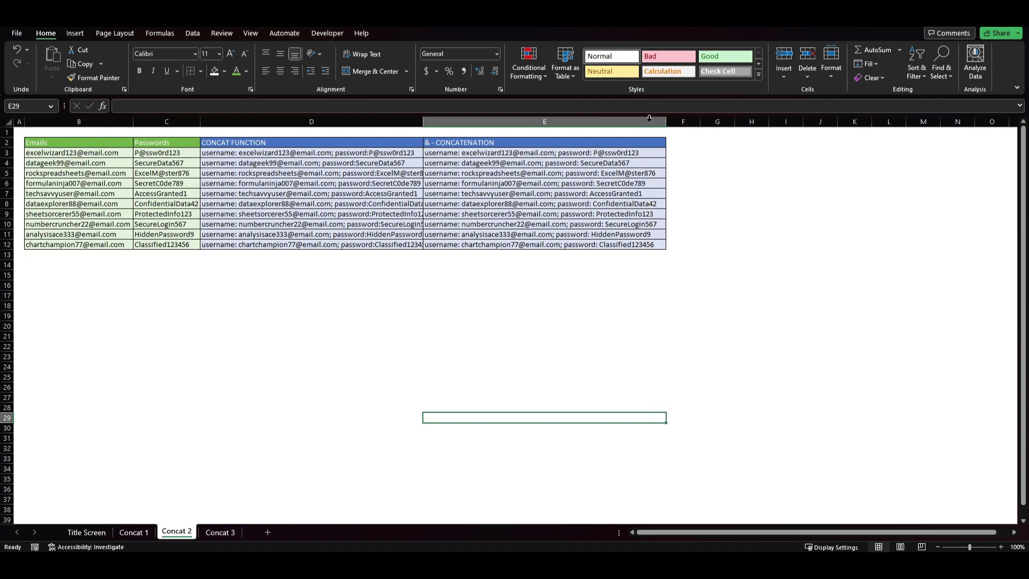
double_click(423, 121)
drag(400, 115, 679, 120)
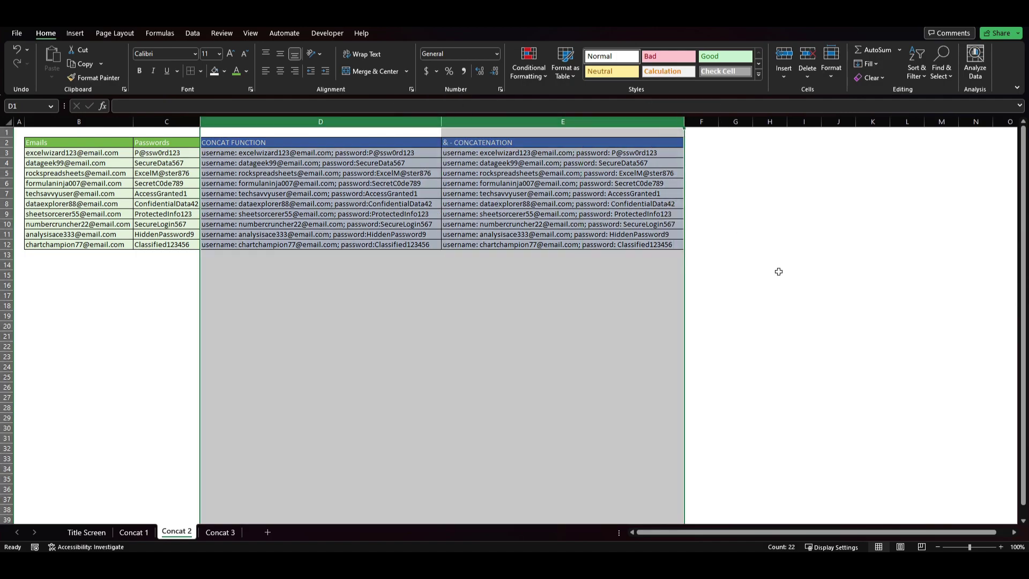
click(778, 273)
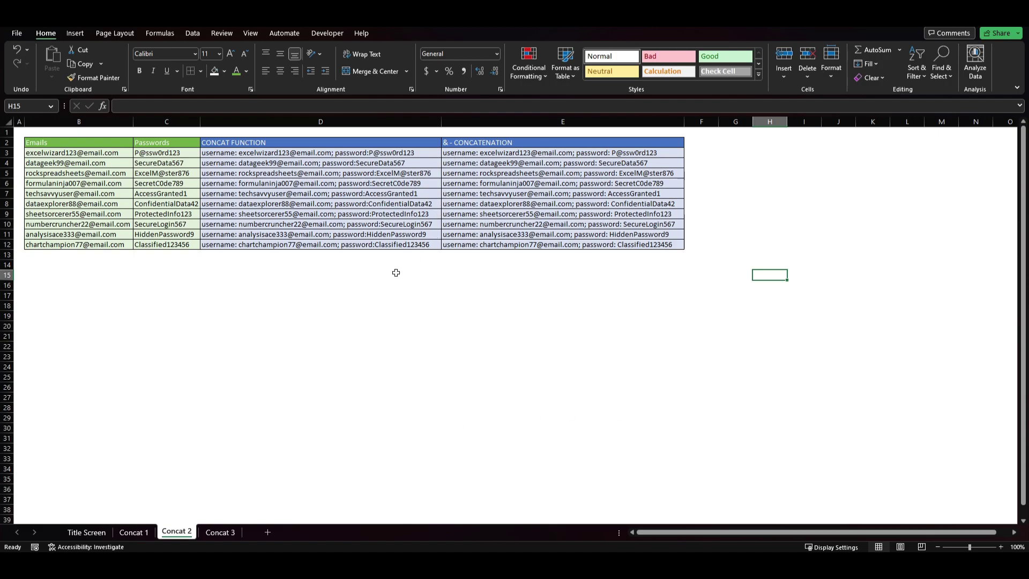
Step: Open the Concat 3 worksheet and review the name cells and the Unique Badge ID formula in D3
click(220, 532)
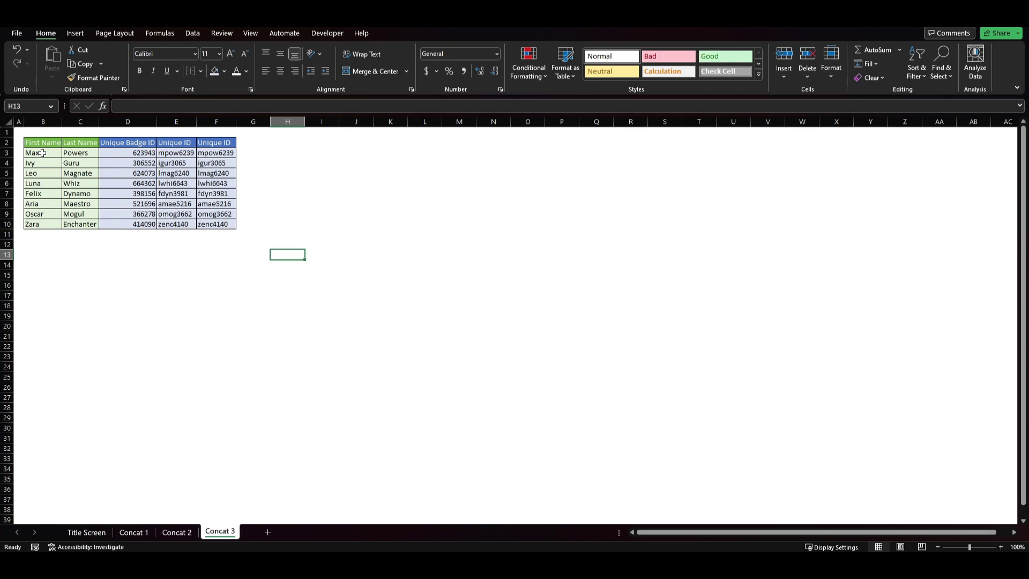
click(90, 155)
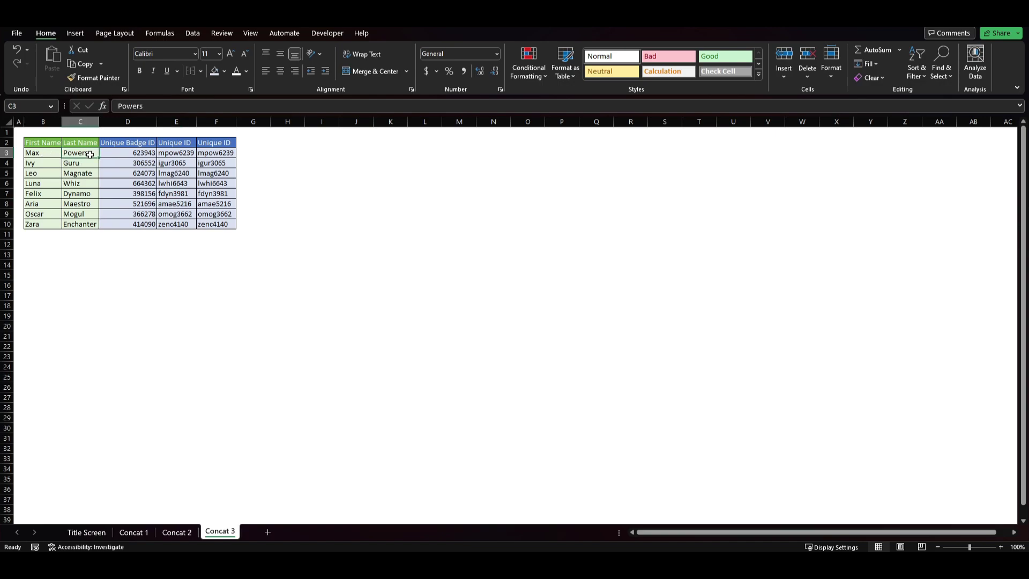
click(31, 153)
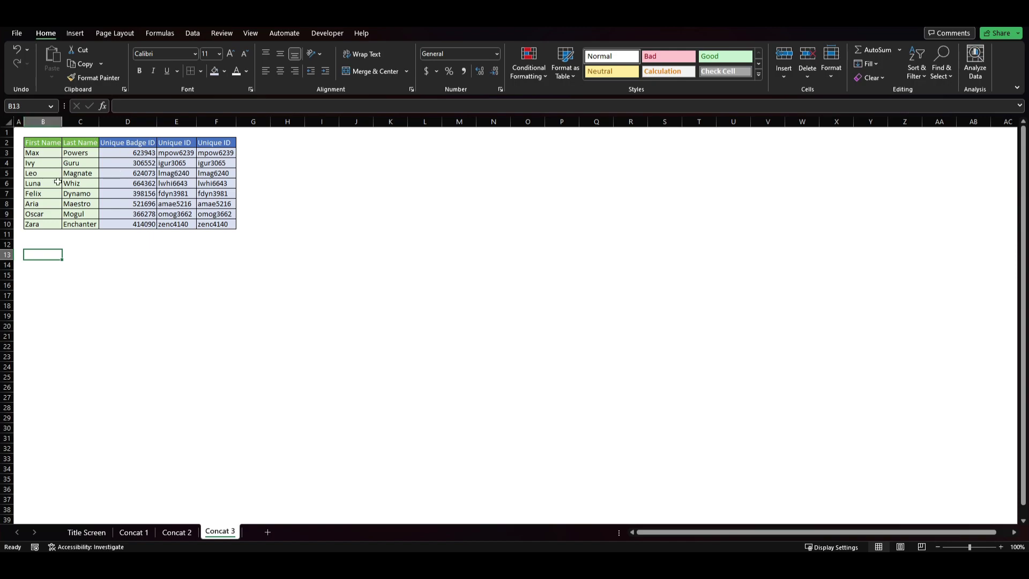
click(133, 152)
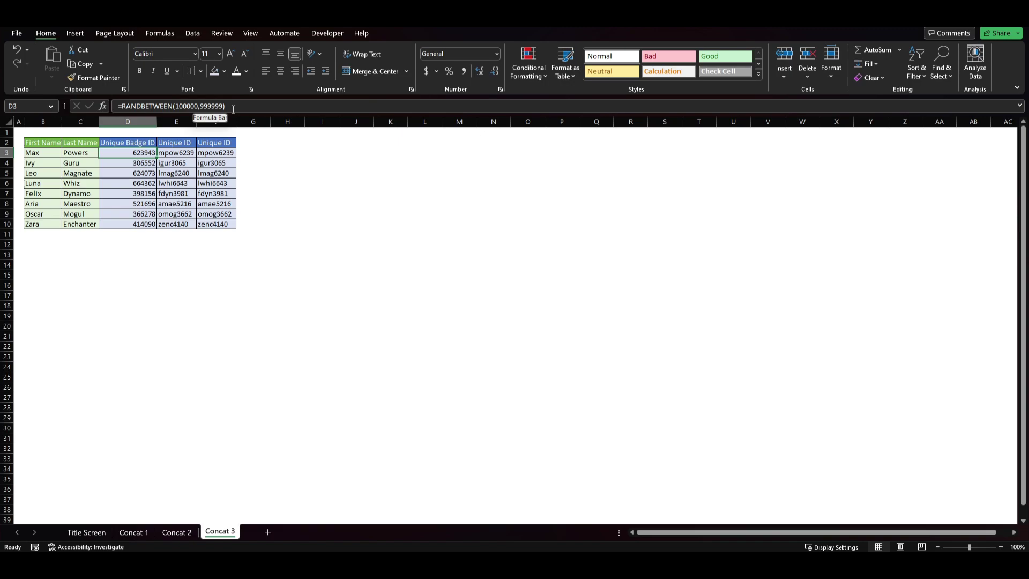
click(243, 303)
Step: Clear the Unique Badge ID entries in D3:D10 and both Unique ID columns in E3:F10
click(150, 155)
key(Delete)
double_click(157, 158)
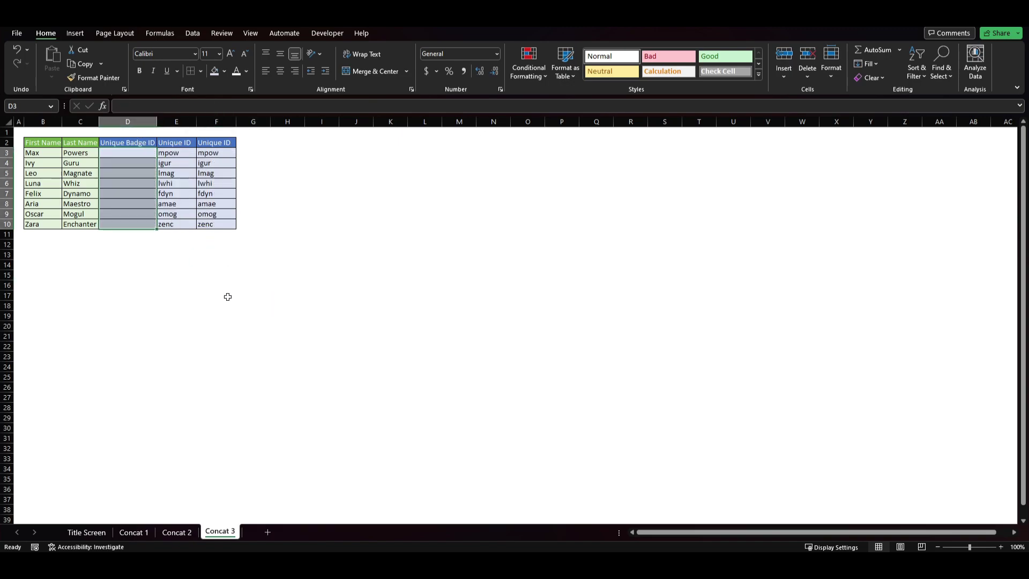
drag(179, 156, 240, 231)
key(Delete)
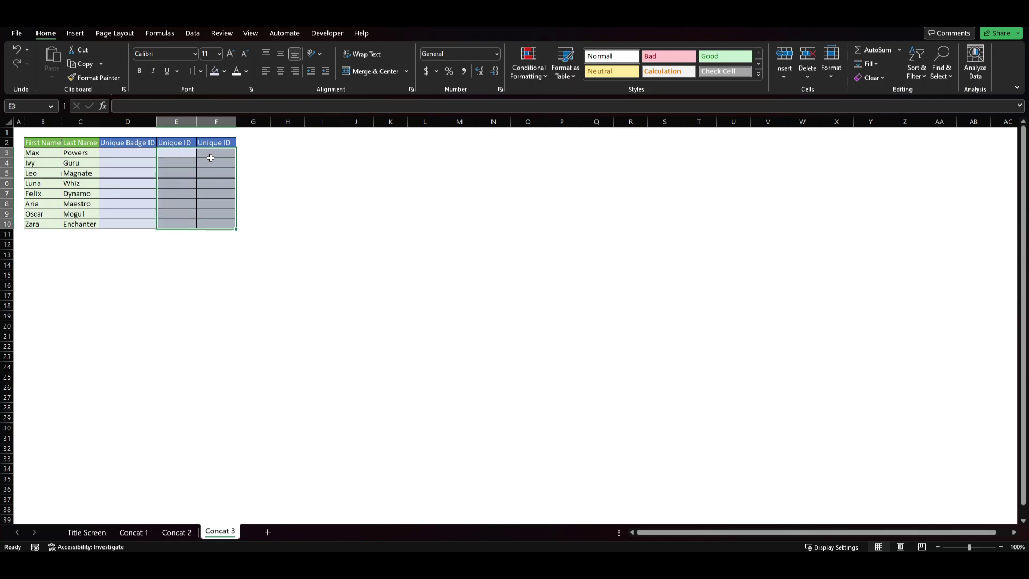
Step: Enter =RANDBETWEEN(100000,999999) in D3 to generate a random six-digit badge ID
click(150, 158)
text(=rand)
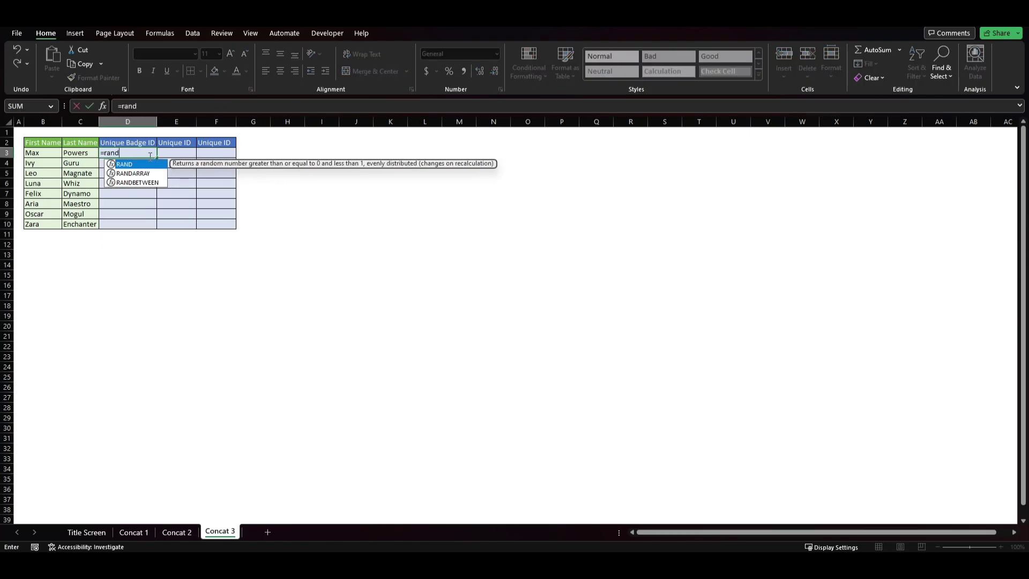
click(166, 106)
key(Down)
key(Down)
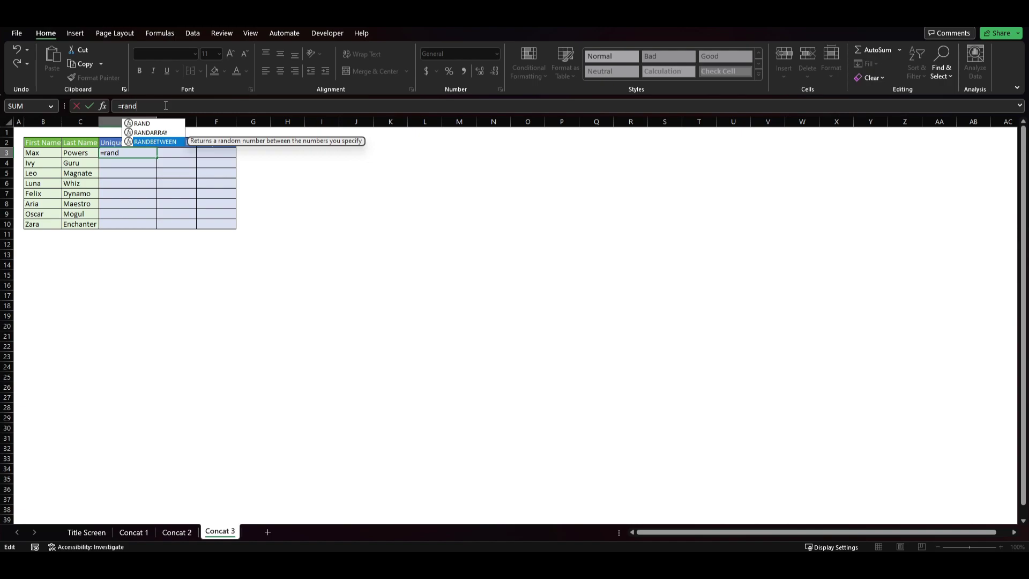
key(Tab)
text(100000)
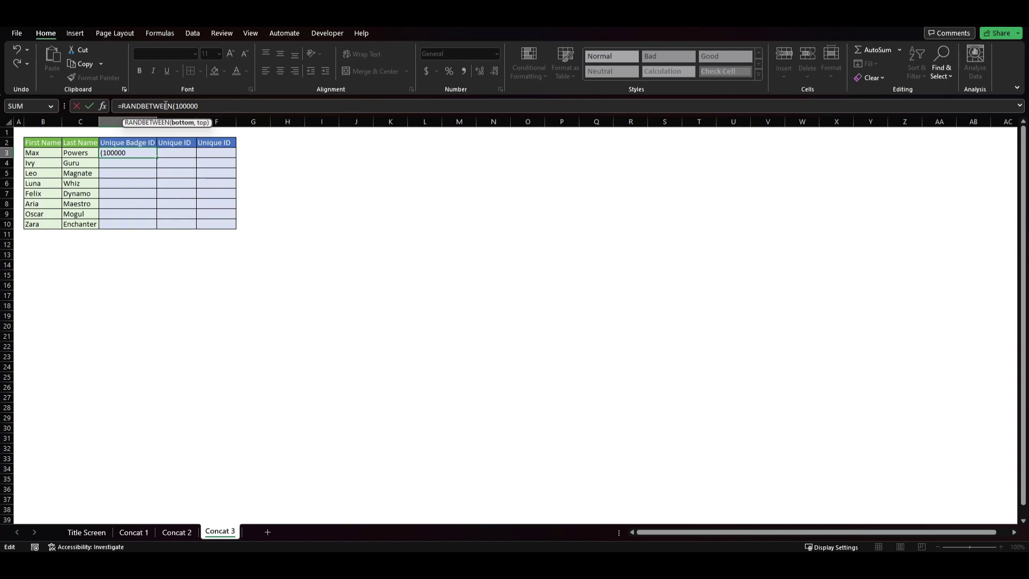
text(,)
text(999999)
key(Return)
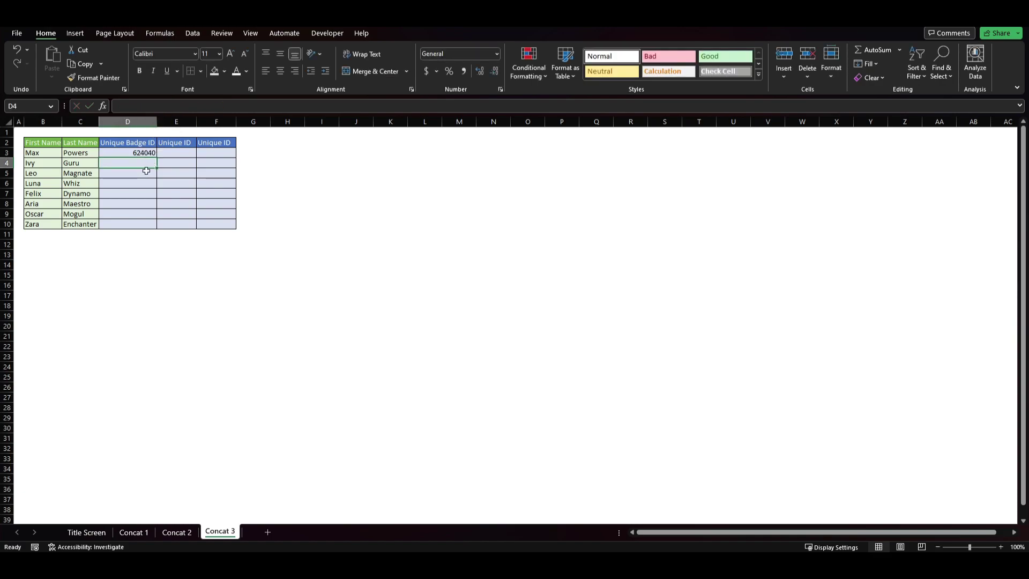
Step: Fill the RANDBETWEEN formula from D3 down through D10
click(142, 153)
double_click(156, 157)
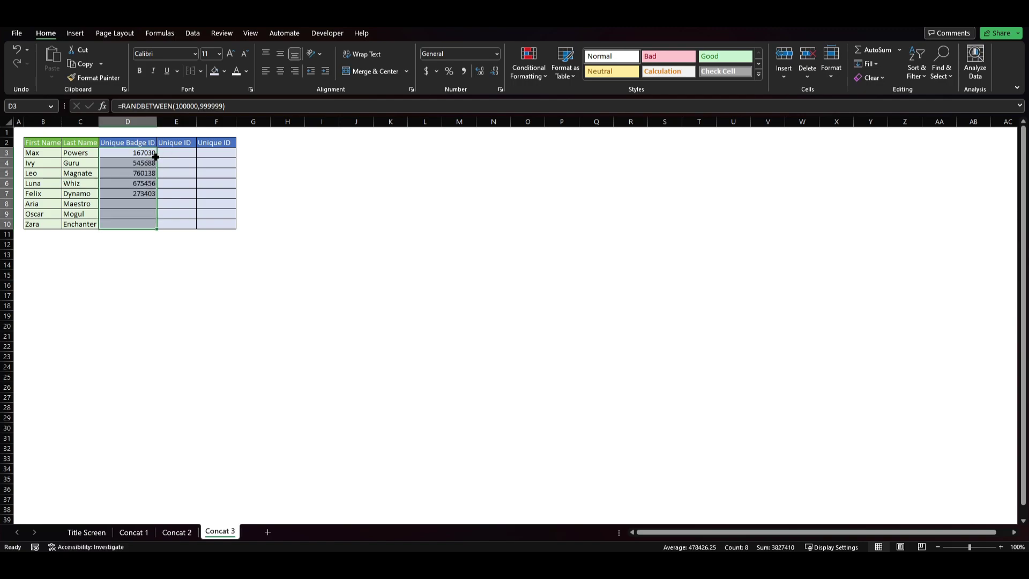
click(210, 296)
Step: Enter =CONCAT(LEFT(B3,1)) in E3 to extract the first letter of the first name
click(187, 152)
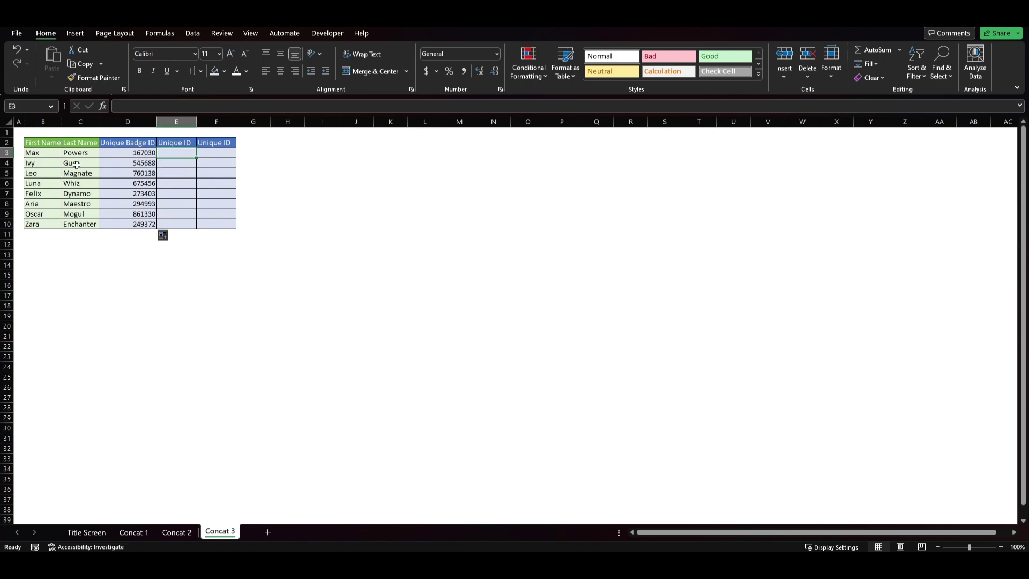
text(=conc)
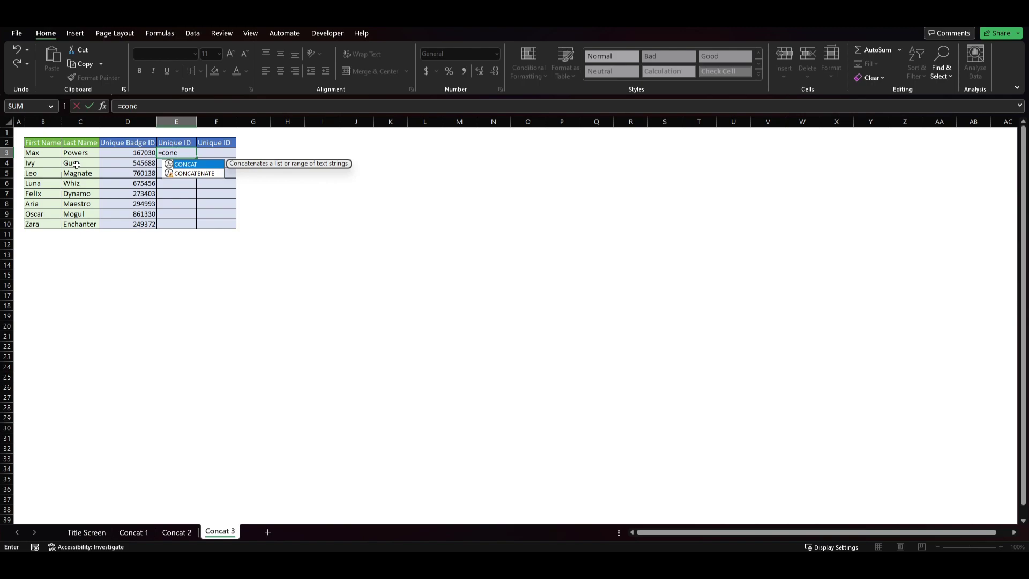
key(Tab)
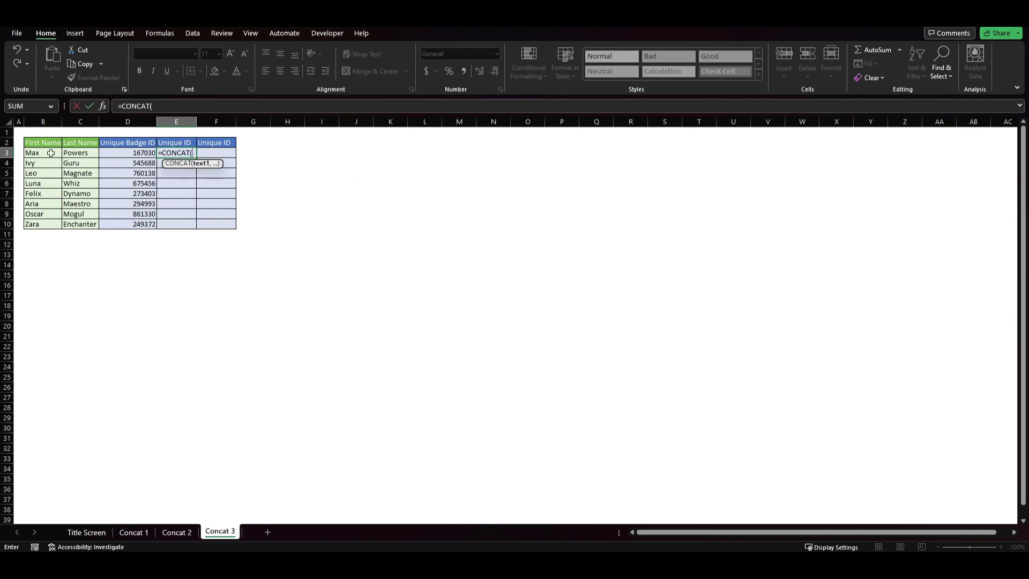
text(ledf)
text(t)
key(BackSpace)
key(BackSpace)
key(BackSpace)
text(ft()
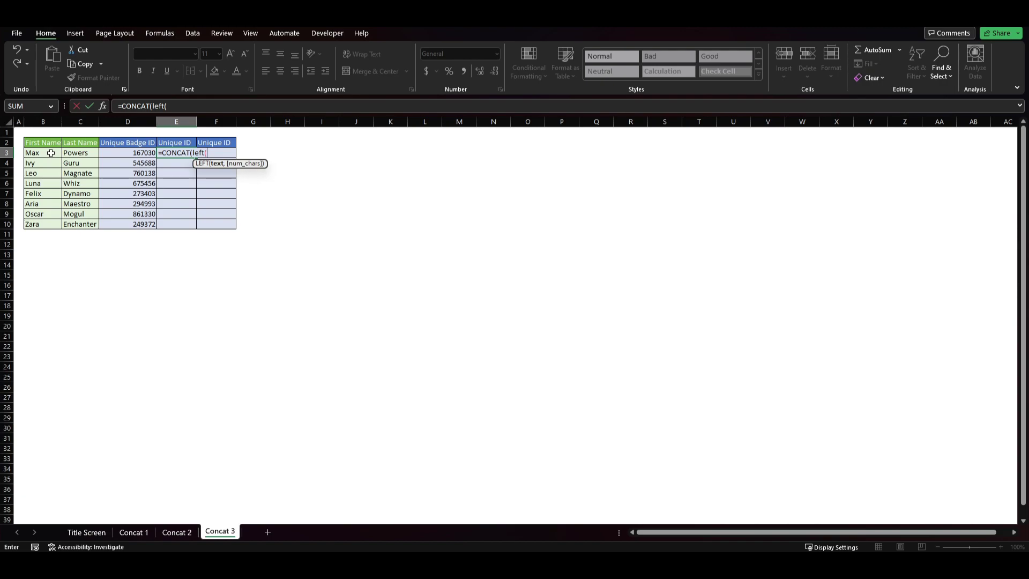
click(51, 153)
text(,)
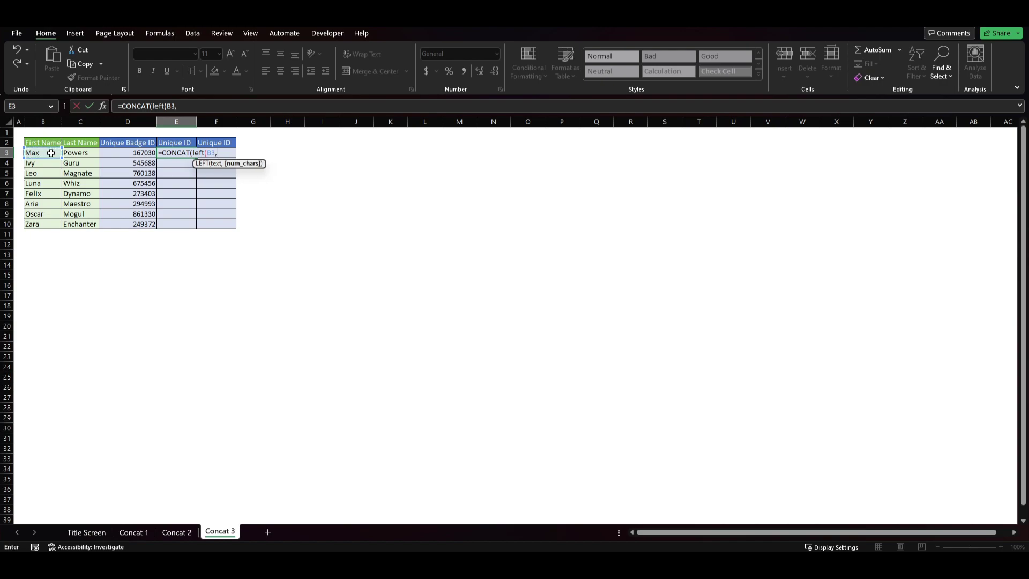
text(1))
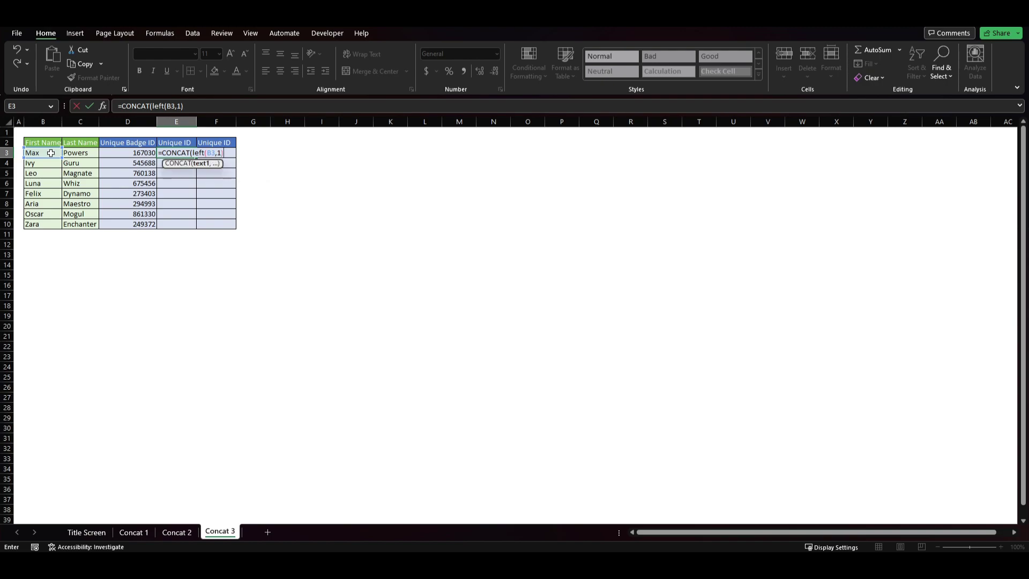
key(Return)
Step: Extend the E3 formula to =CONCAT(LEFT(B3,1),LEFT(C3,3)) to append the last name's first three letters
click(182, 153)
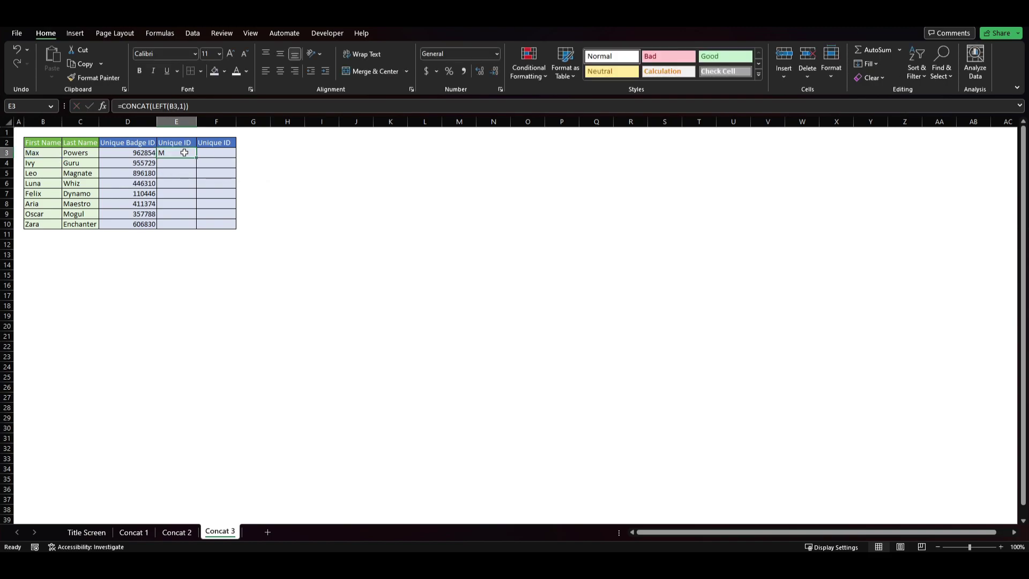
click(186, 106)
text(,)
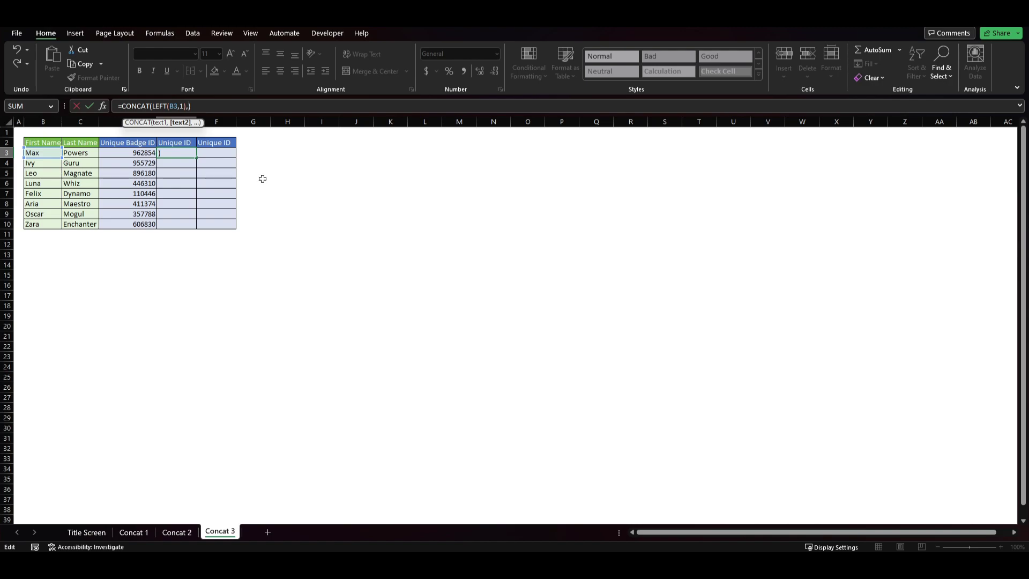
text(left()
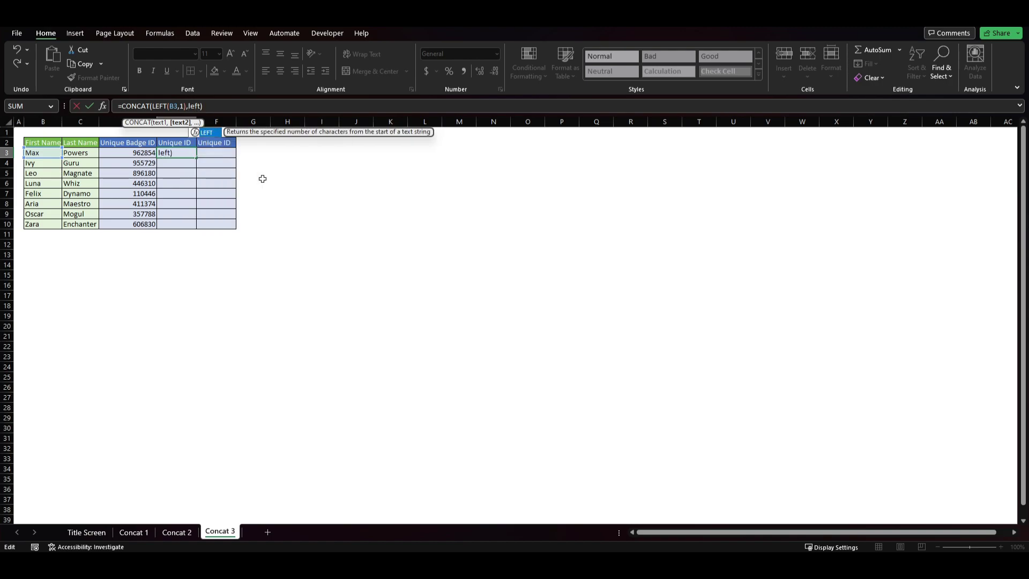
click(75, 152)
text(,3)
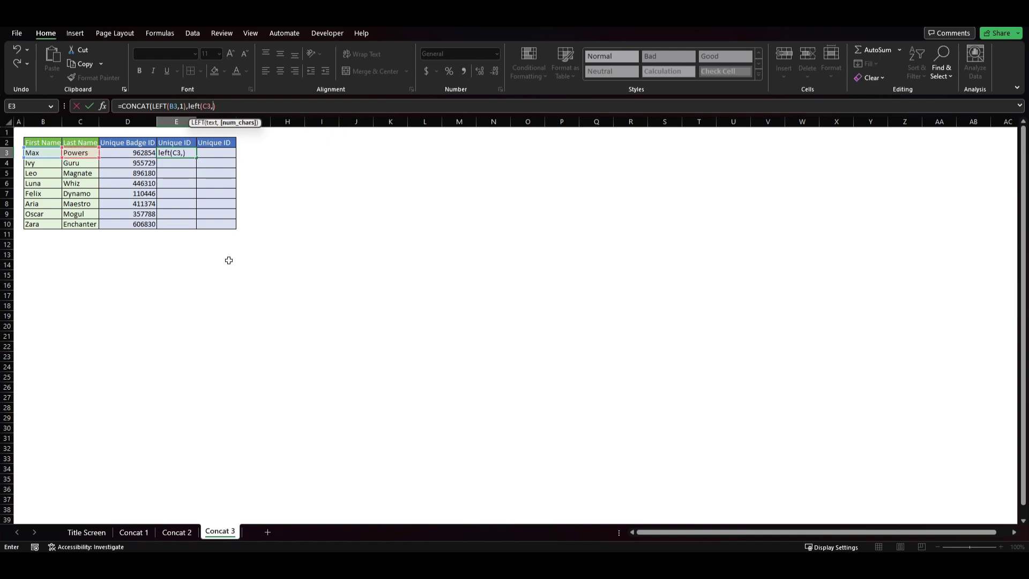
text())
key(Return)
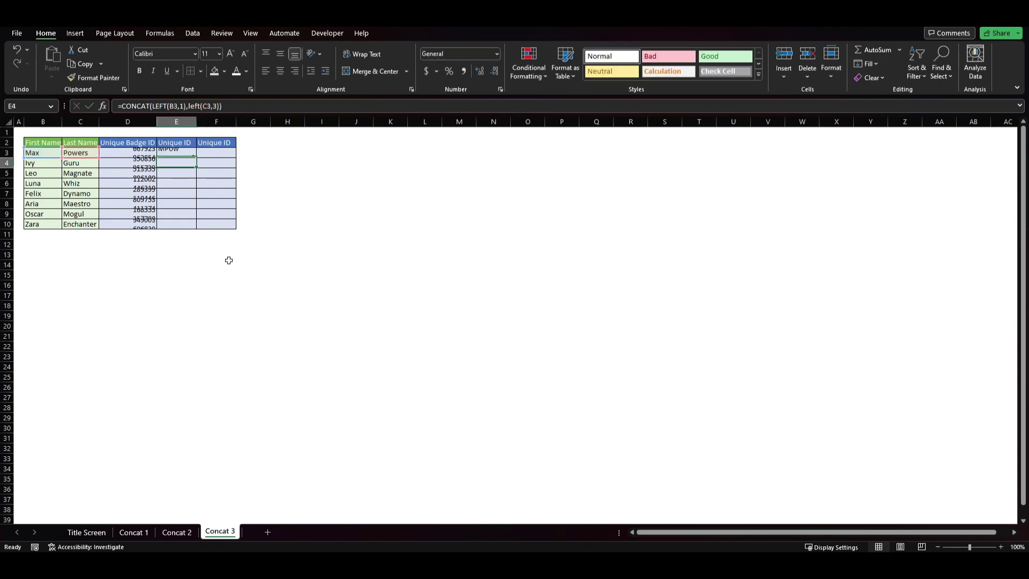
Step: Add LEFT(D3,4) as the third CONCAT argument in E3 to append the badge ID's first four digits
click(166, 154)
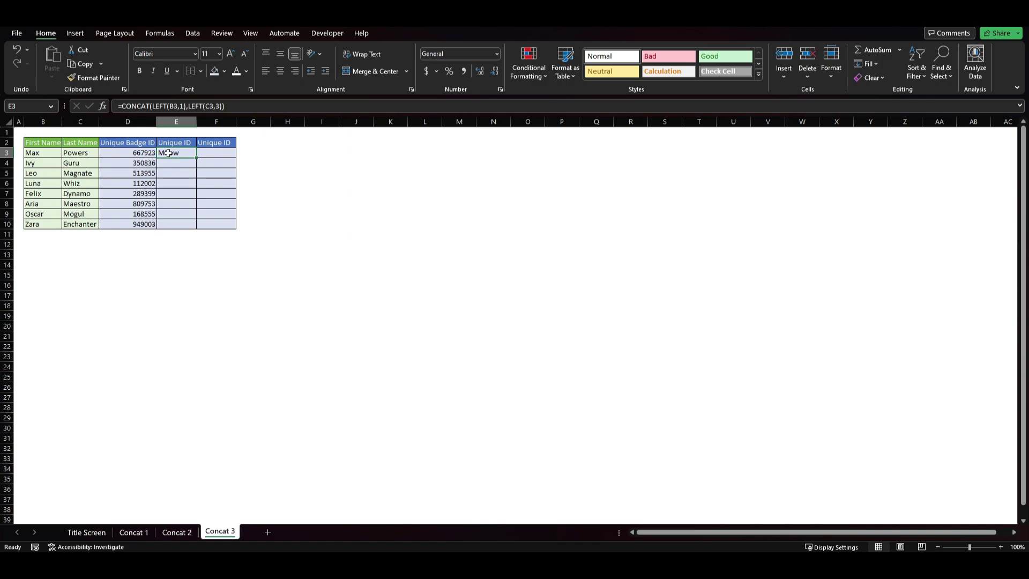
click(256, 107)
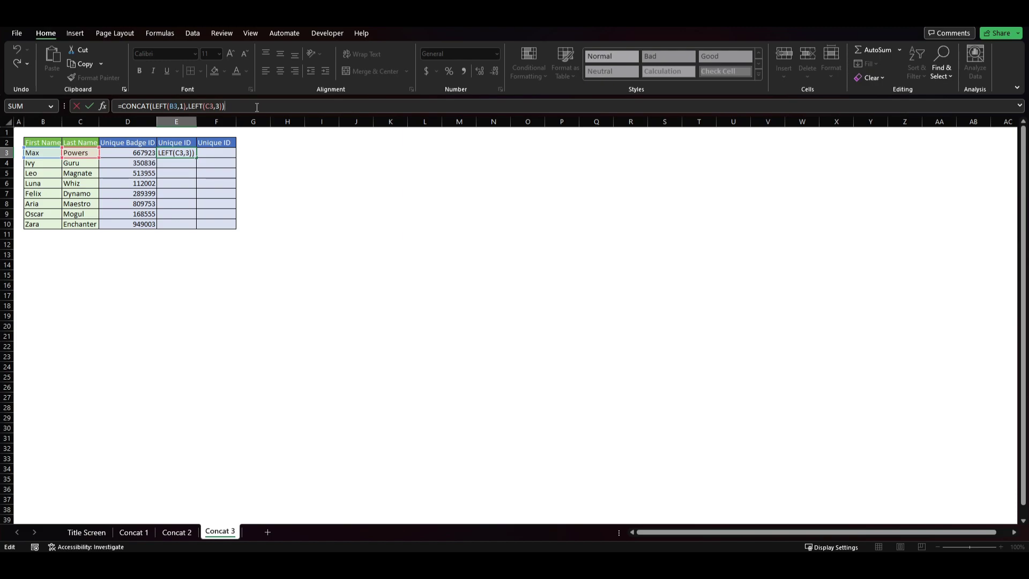
key(BackSpace)
text(,)
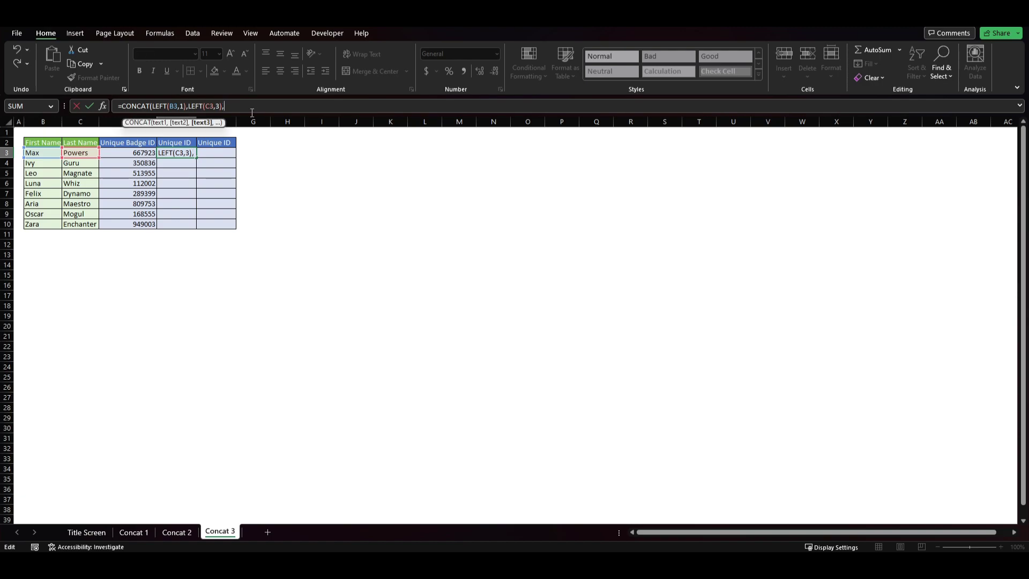
click(148, 155)
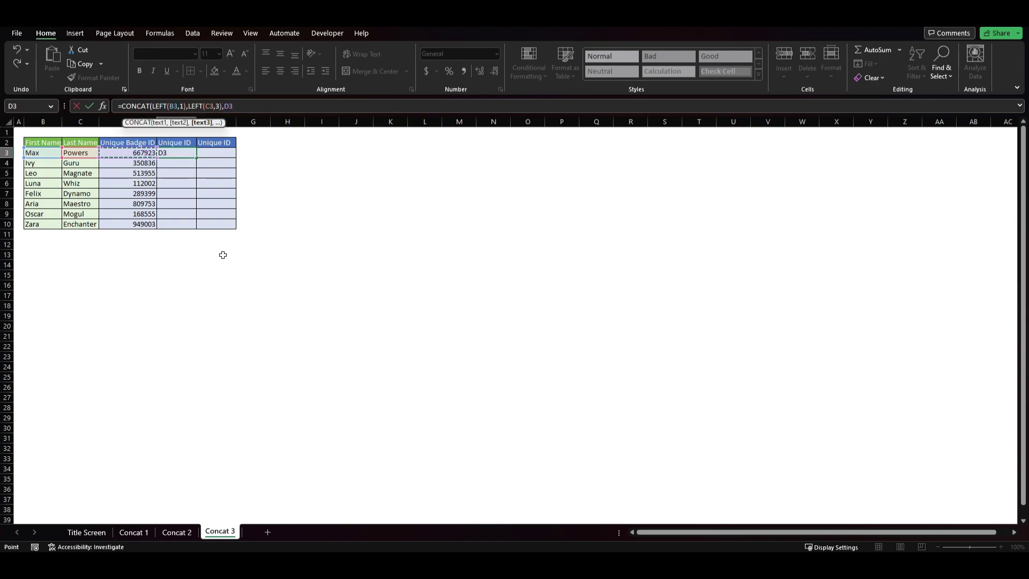
click(224, 107)
text(left)
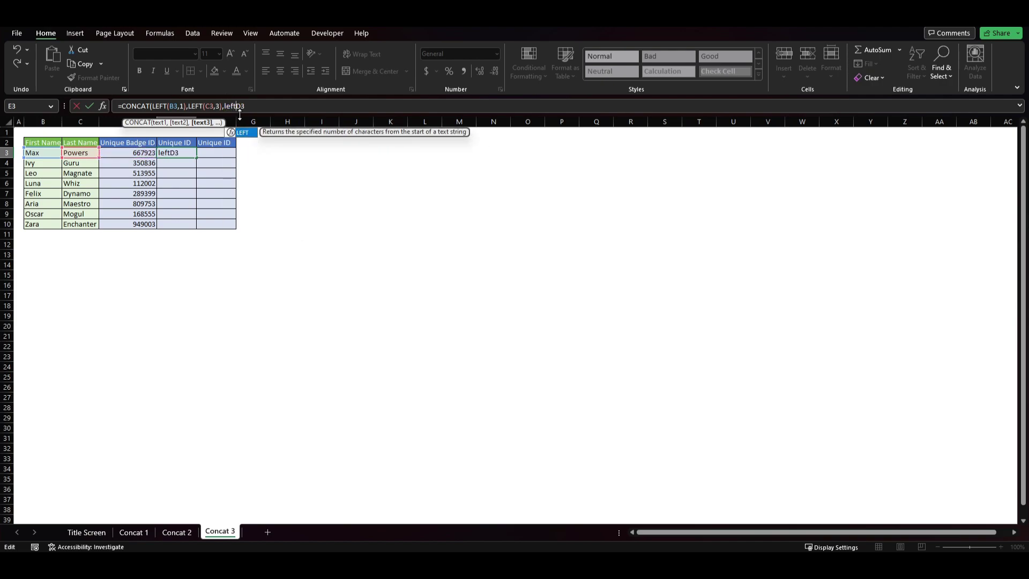
text((,3)))
key(Return)
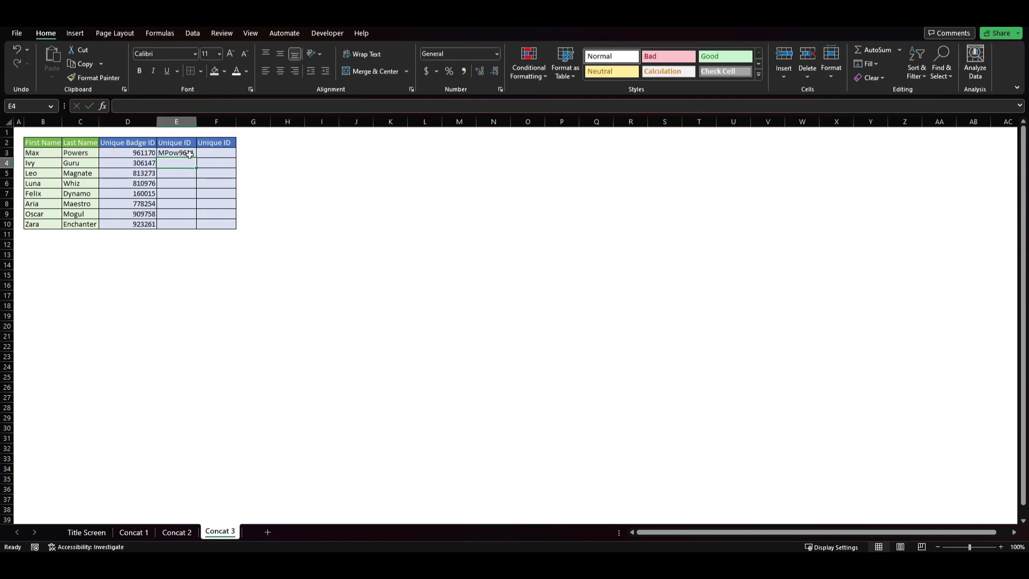
Step: Fill the E3 formula down through E10 and select E3 to review its formula
click(190, 155)
double_click(196, 157)
click(248, 295)
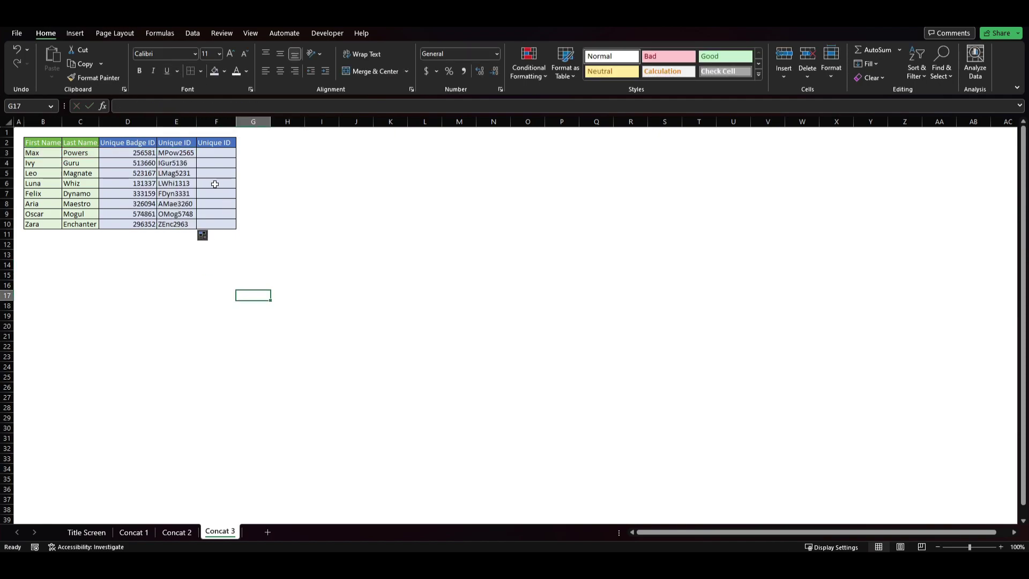
click(181, 152)
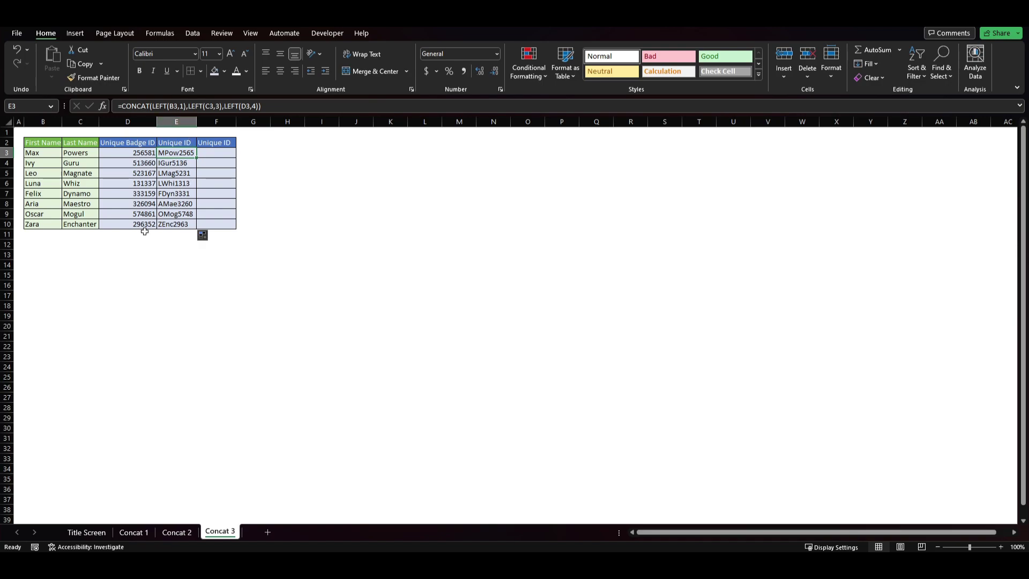
Step: Wrap LEFT(B3,1) in LOWER within the E3 CONCAT formula and fill it down through E10
click(31, 153)
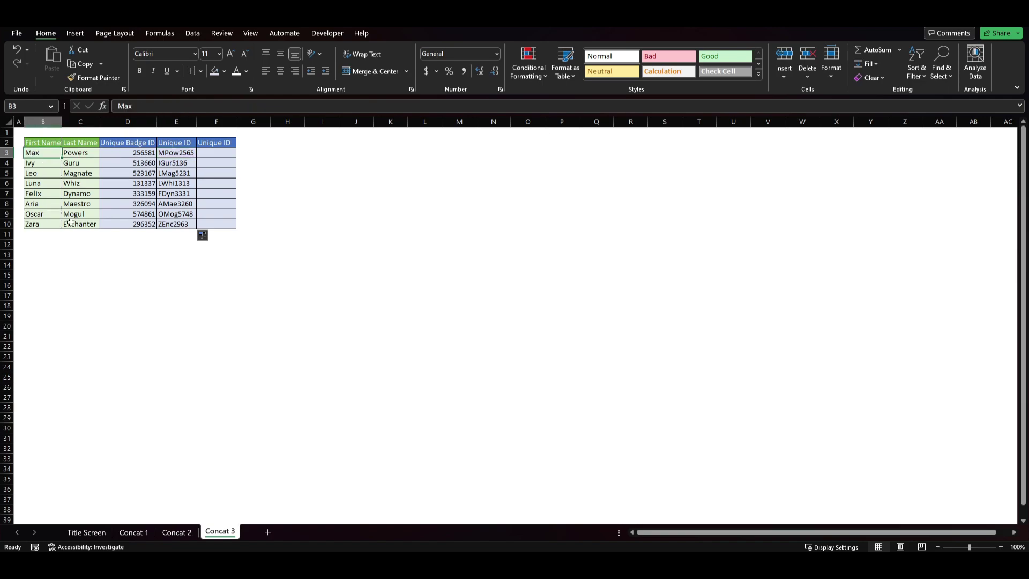
click(173, 153)
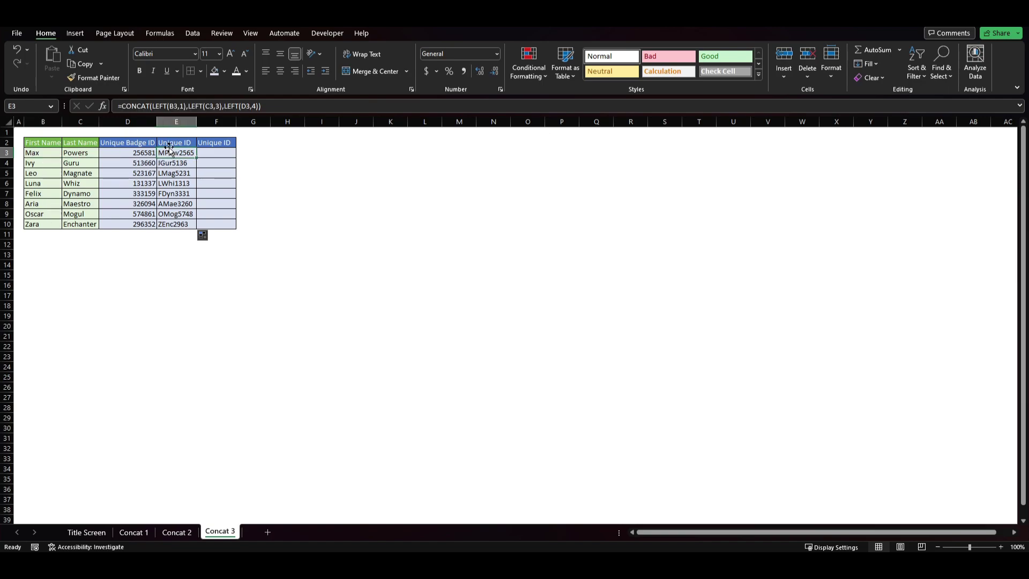
click(154, 106)
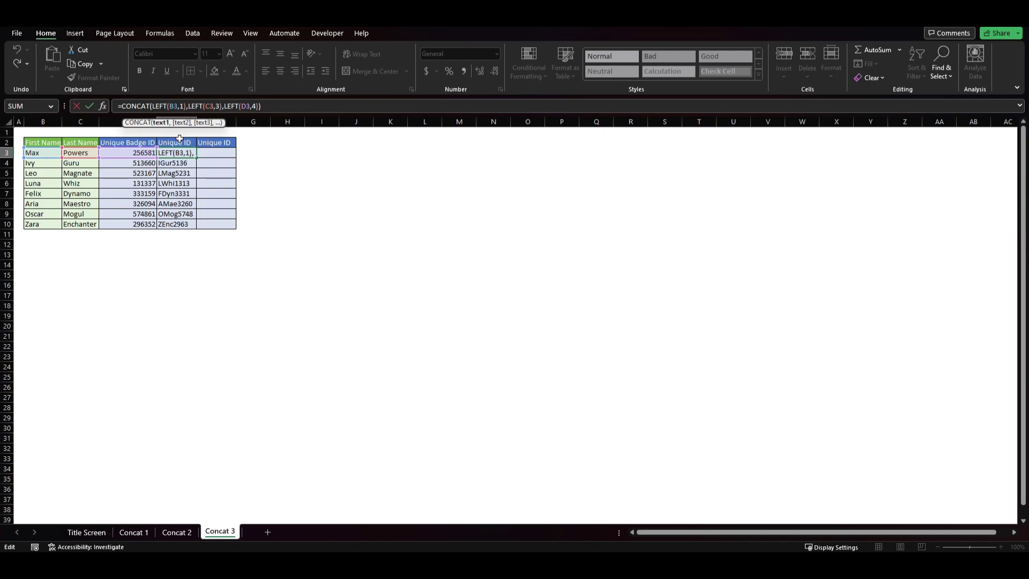
text(lower)
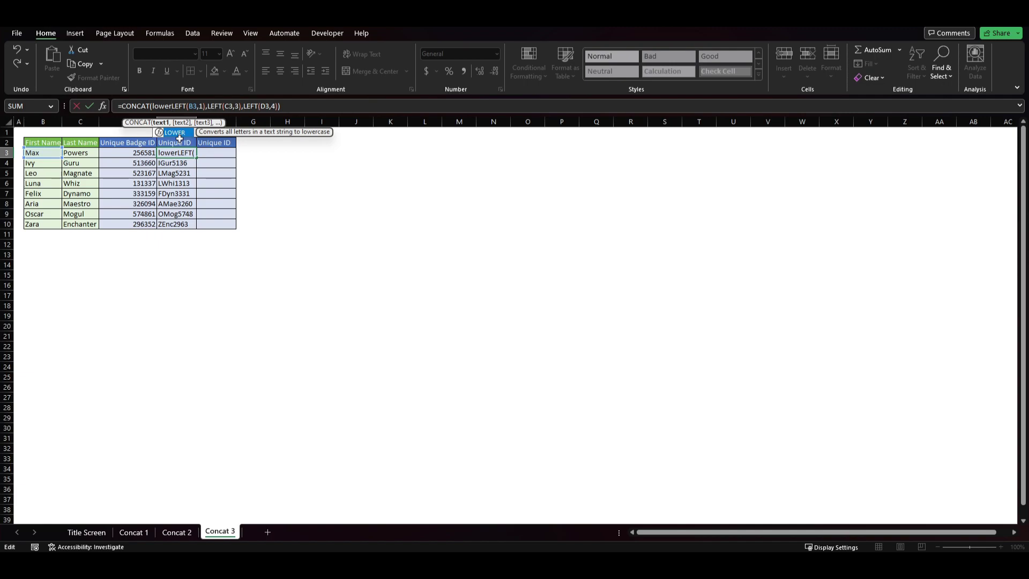
text(()
click(208, 107)
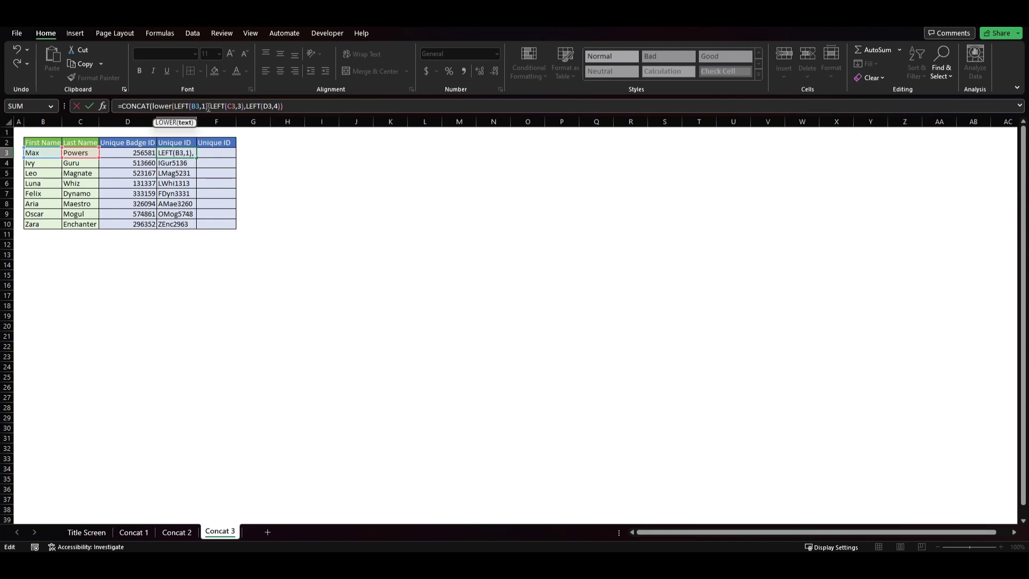
text())
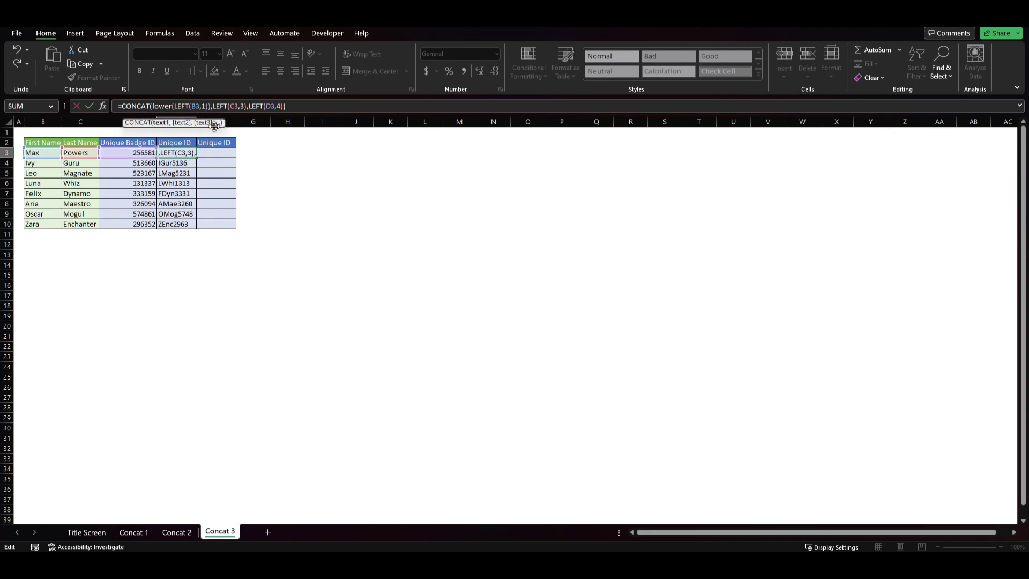
drag(152, 106, 212, 105)
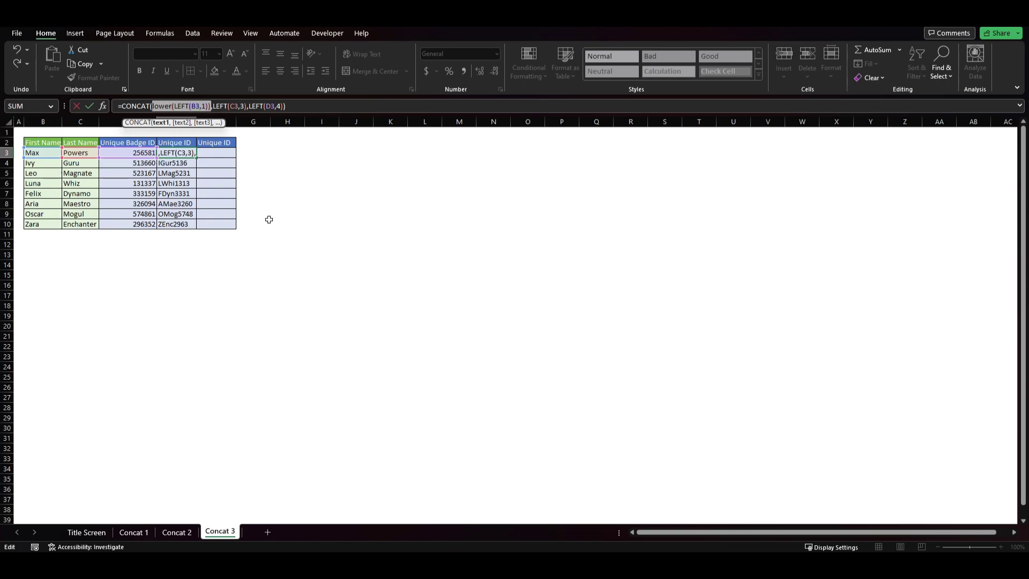
key(Return)
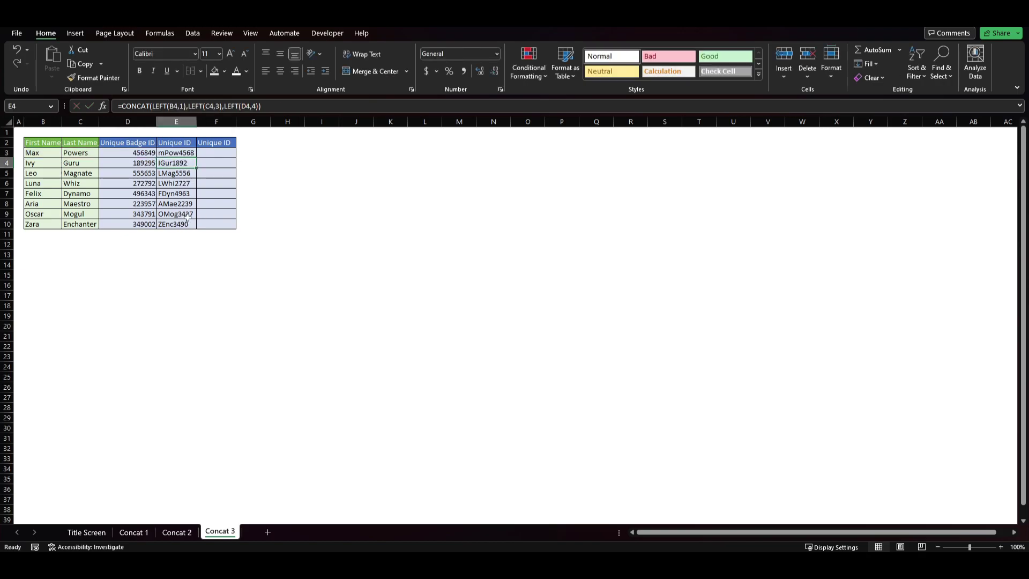
click(167, 155)
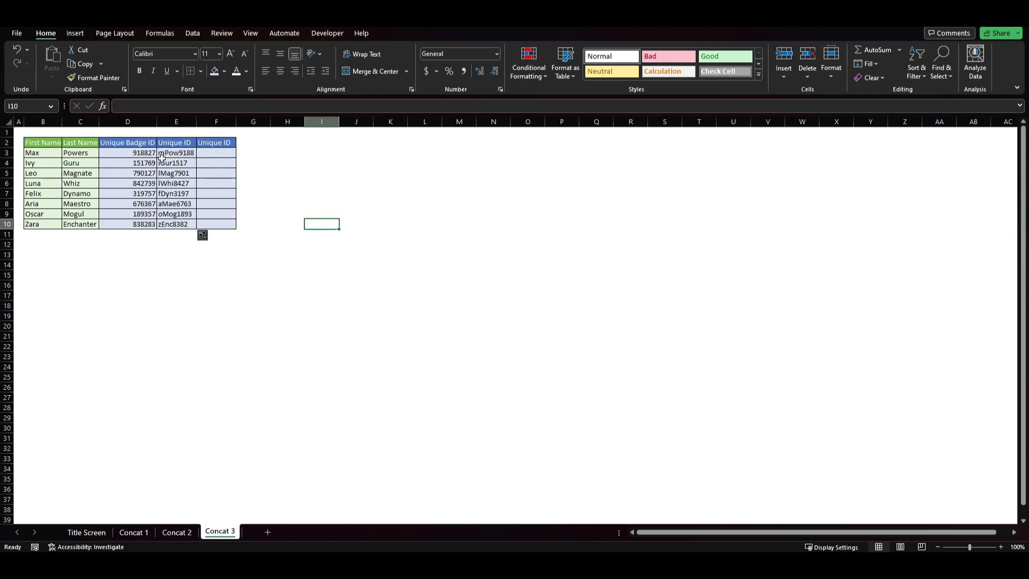
Step: Wrap LEFT(C3,3) in LOWER within the E3 CONCAT formula, leaving the badge ID argument unwrapped
click(173, 153)
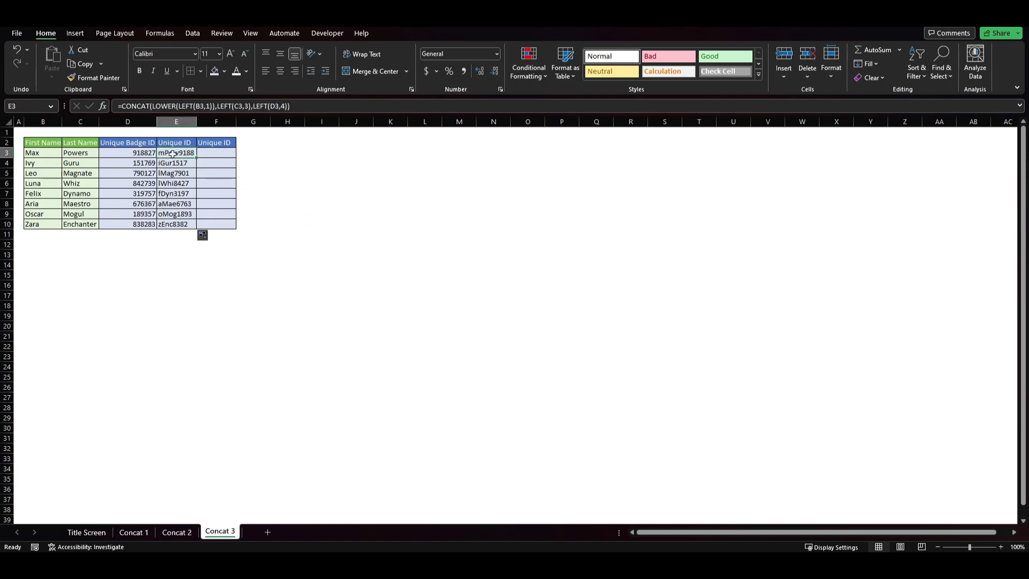
click(218, 106)
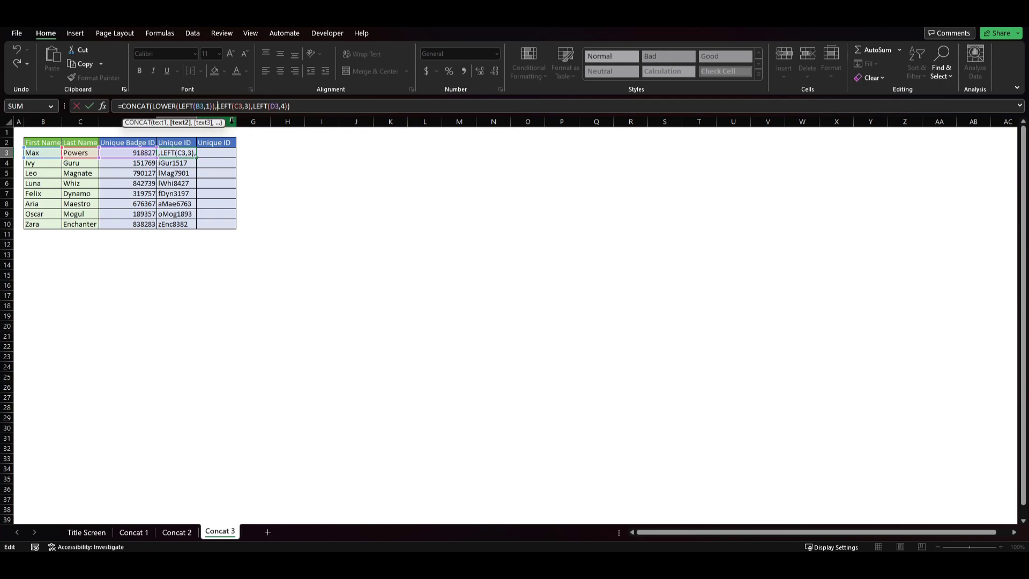
text(lower()
click(273, 106)
text())
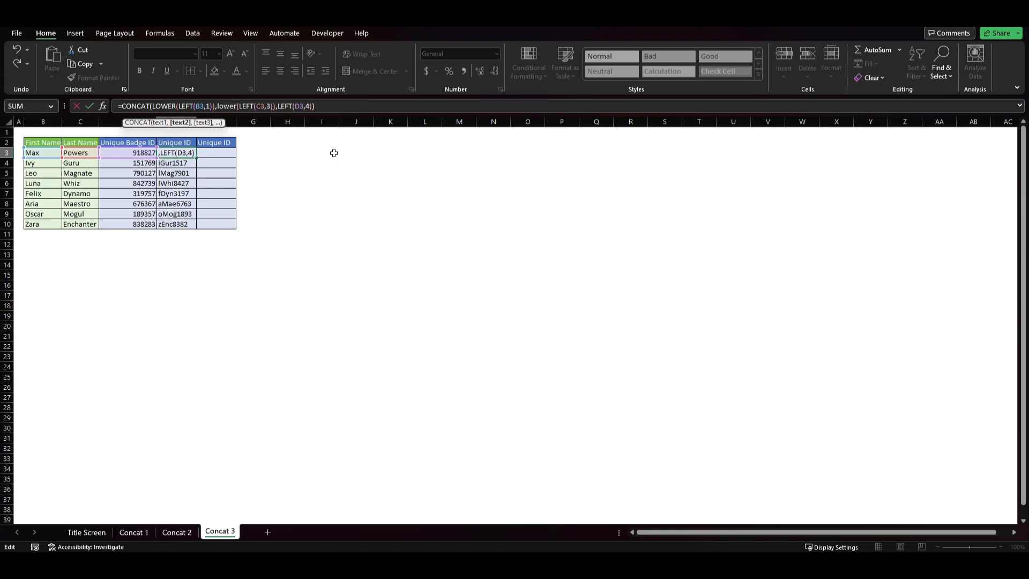
key(Return)
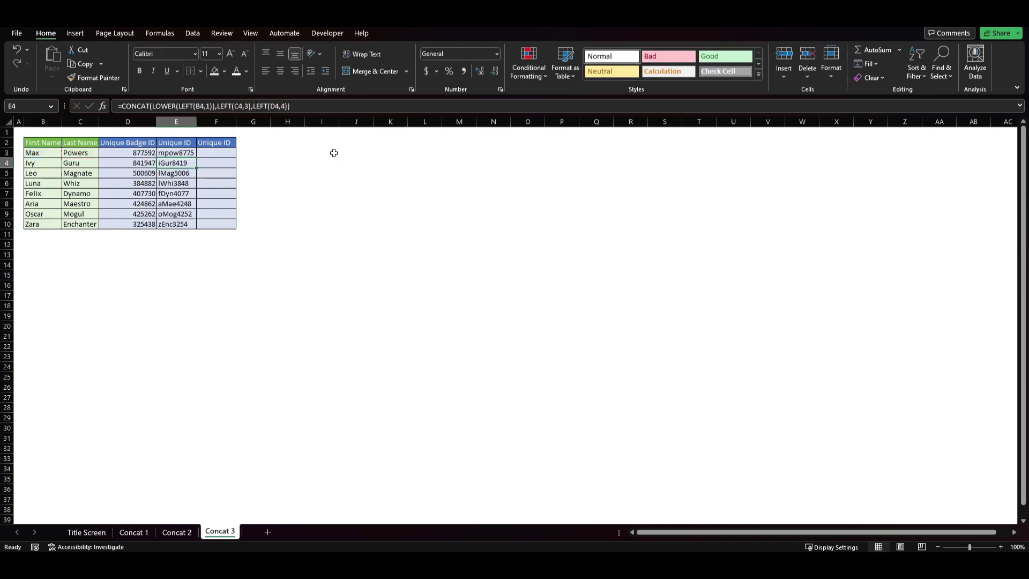
Step: Fill the E3 formula with both LOWER functions down through E10
click(177, 154)
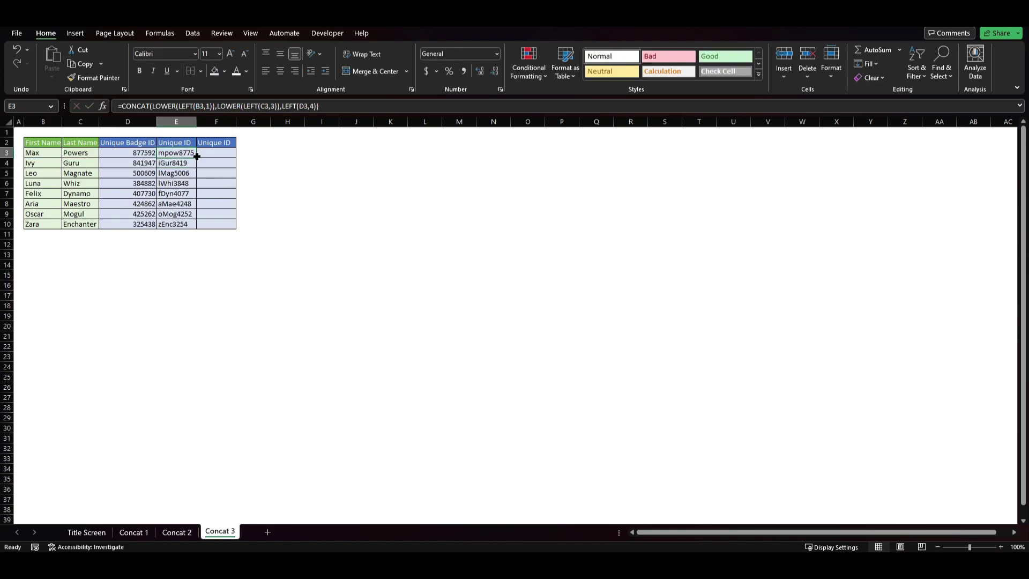
double_click(195, 157)
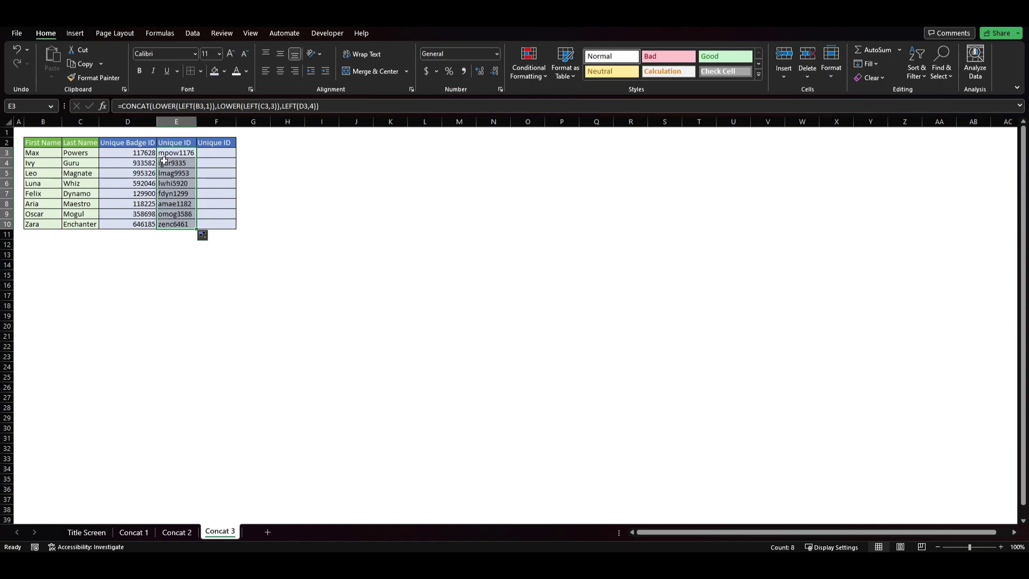
click(391, 295)
click(203, 157)
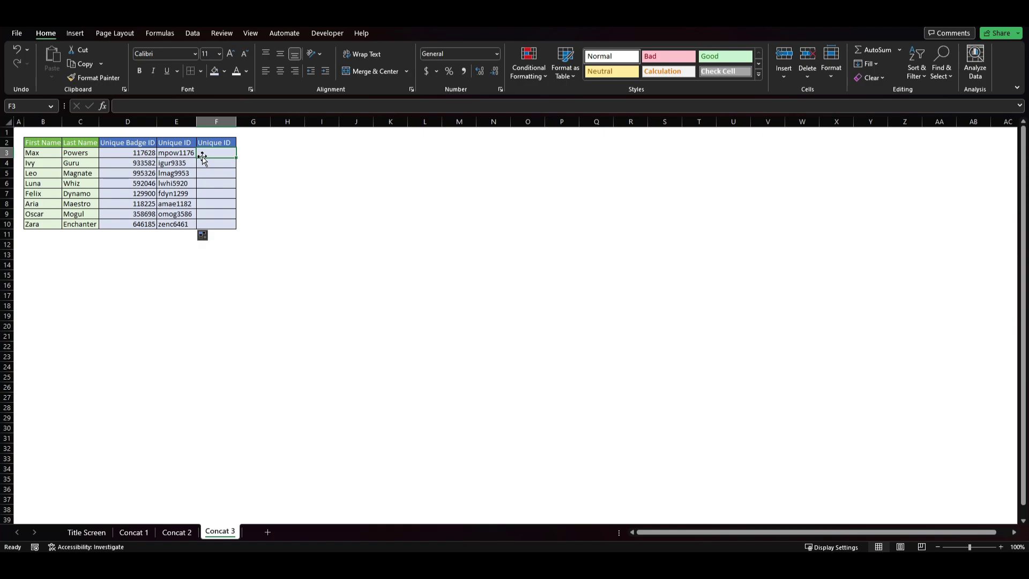
click(189, 154)
click(206, 154)
text(=)
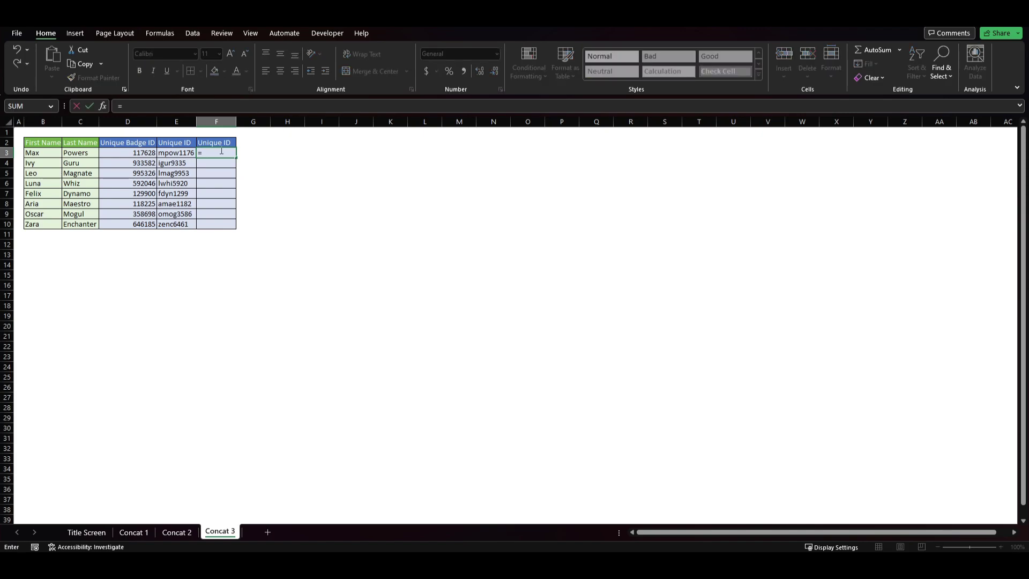
key(Escape)
Step: Copy the three CONCAT arguments from the E3 formula and paste them into F3 after an equals sign
click(183, 154)
click(153, 106)
drag(153, 106, 315, 106)
key(ctrl+c)
key(Tab)
text(=)
key(ctrl+v)
Step: Complete F3 as =LOWER(LEFT(B3,1)) & LOWER(LEFT(C3,3)) & LEFT(D3,4) and fill it down through F10
click(184, 106)
key(BackSpace)
text(&)
click(260, 106)
key(BackSpace)
text(&)
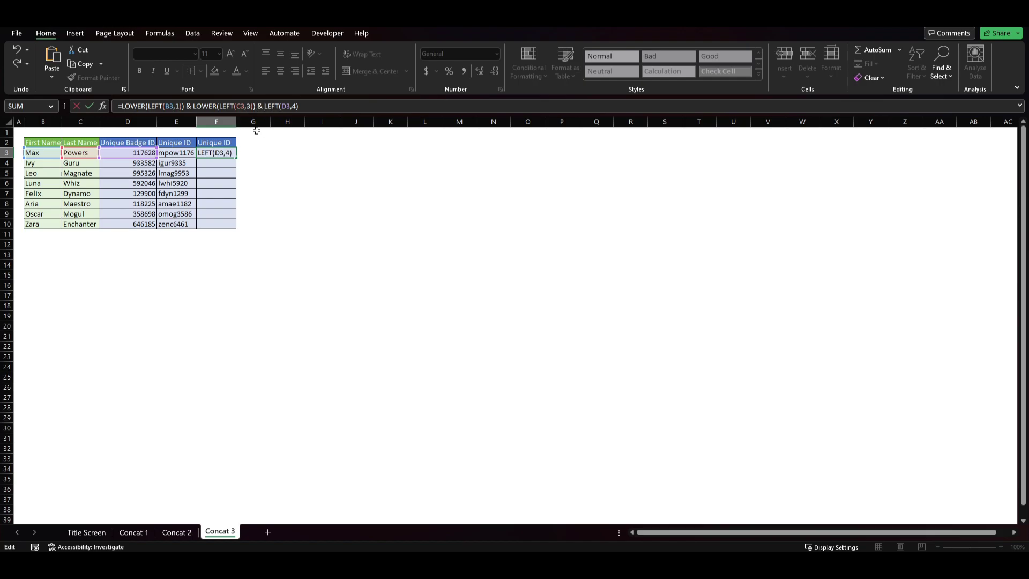
key(ctrl+Return)
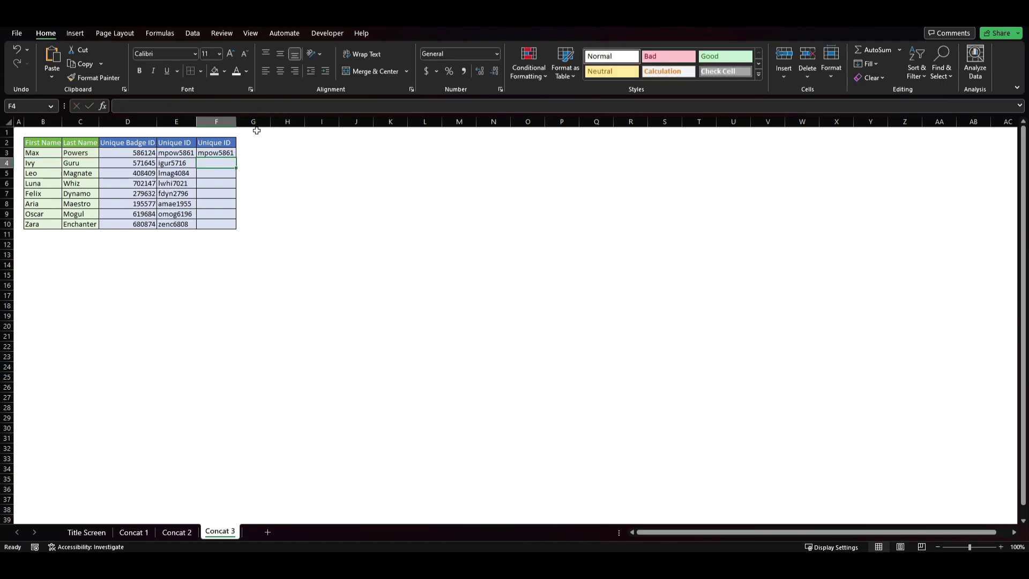
double_click(236, 162)
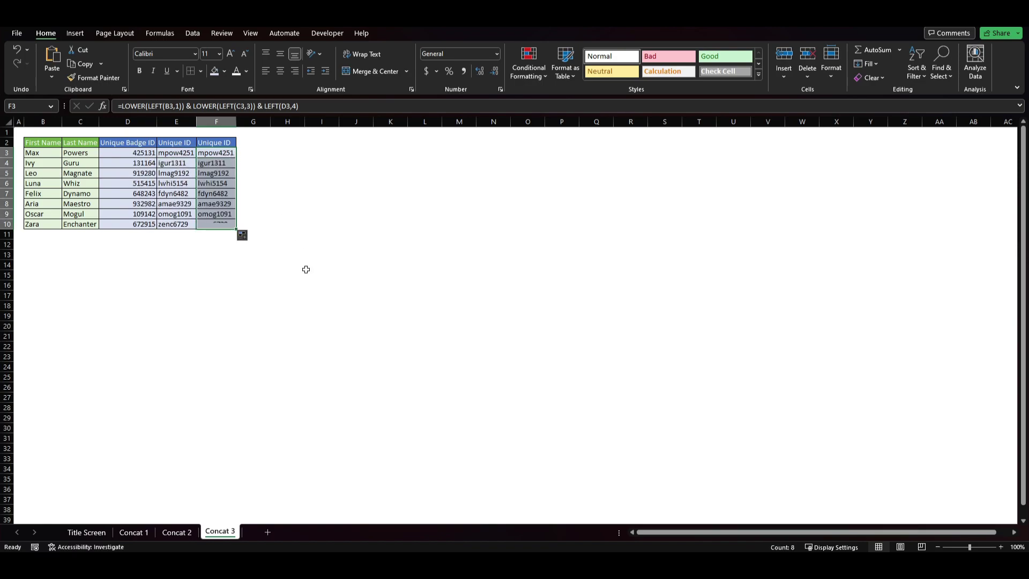
click(306, 268)
Step: Inspect the badge ID formula in column D and re-enter the F3 formula to recalculate the random IDs in D3:D10
click(125, 154)
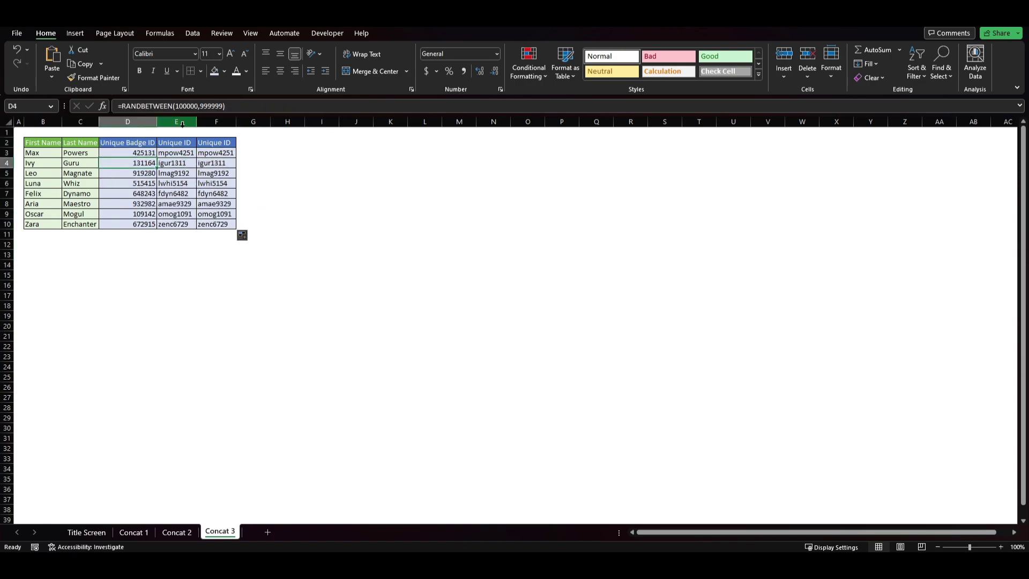
click(225, 153)
click(304, 106)
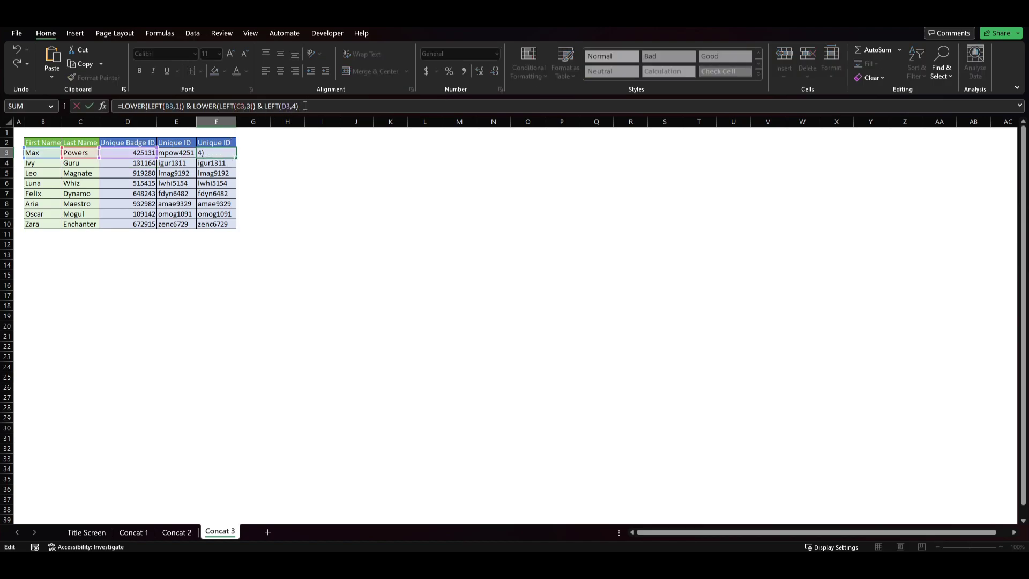
key(Return)
drag(152, 153, 154, 224)
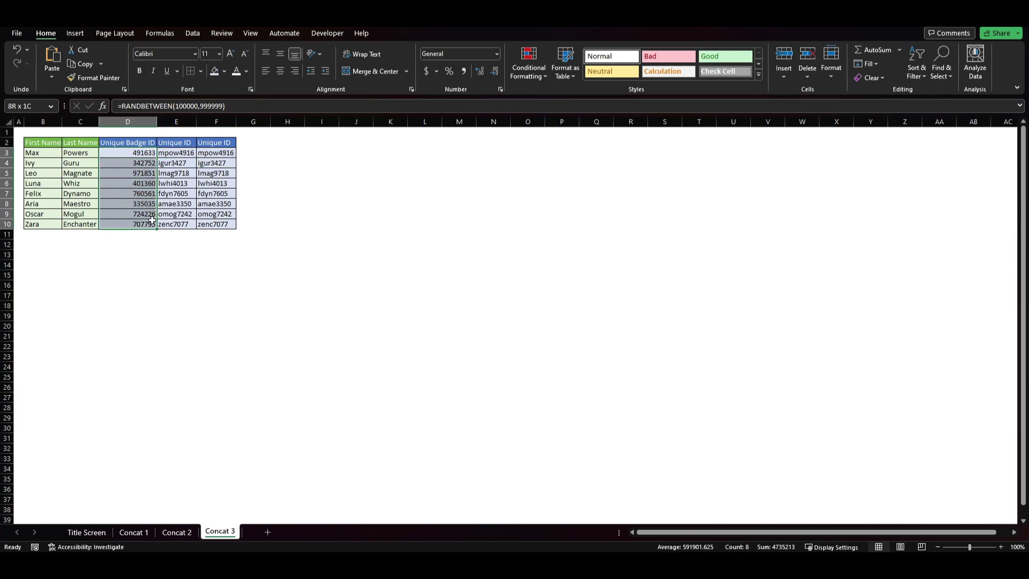
click(261, 217)
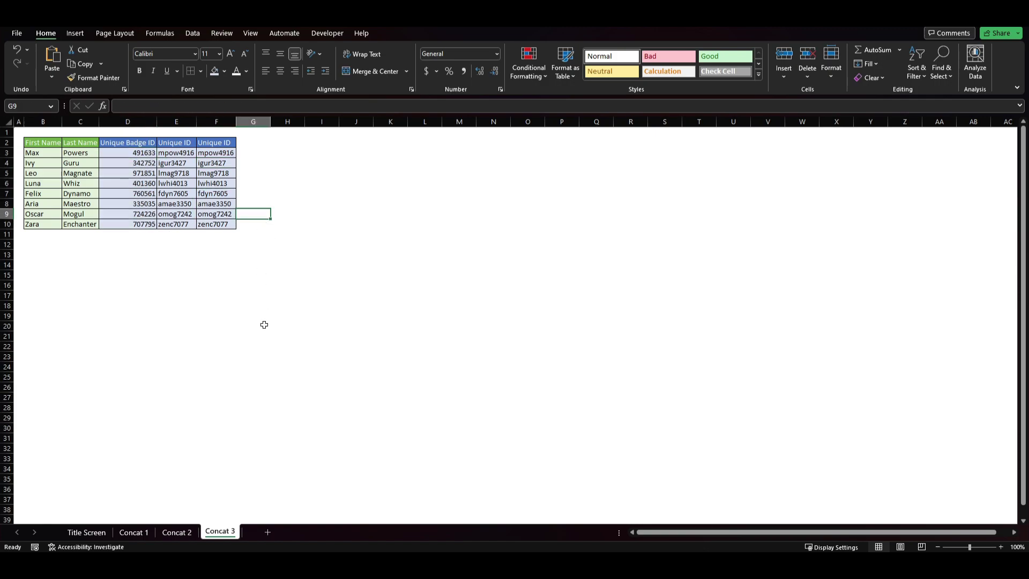
Step: Copy the Unique ID column E2:E10 and paste it as values only starting at H2
drag(182, 143, 177, 225)
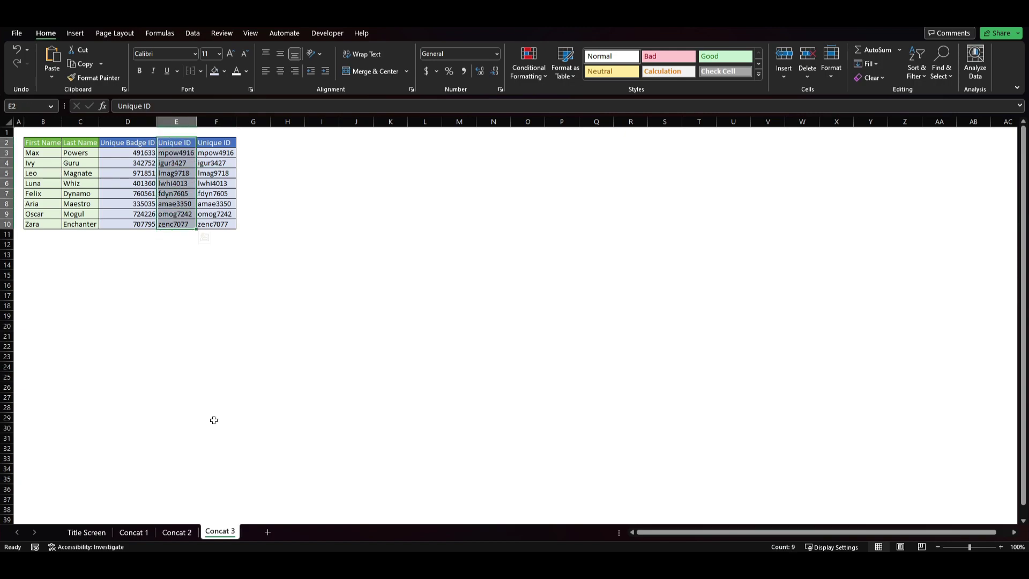
key(ctrl+q)
key(ctrl+c)
click(290, 144)
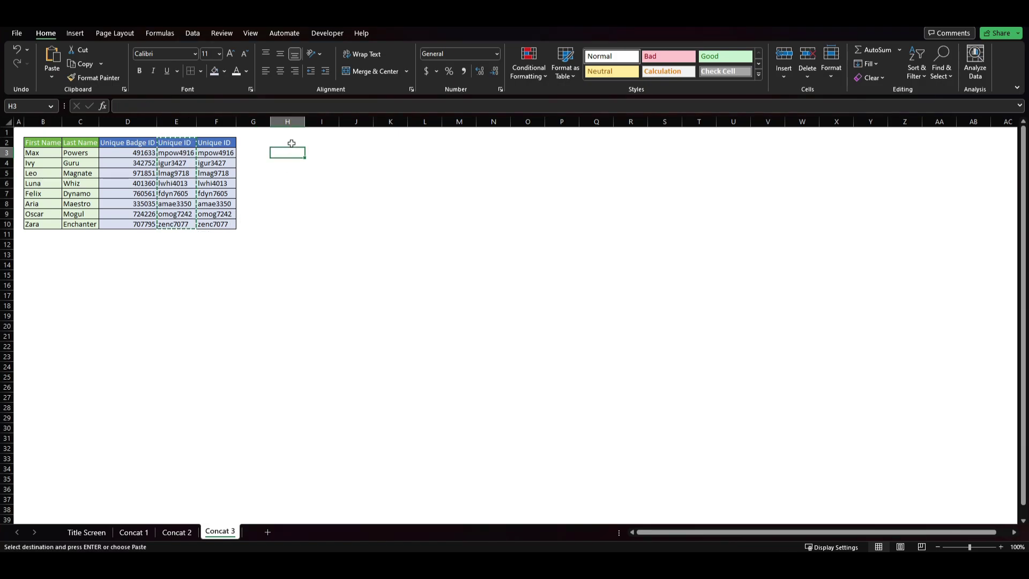
right_click(292, 143)
click(329, 221)
click(279, 284)
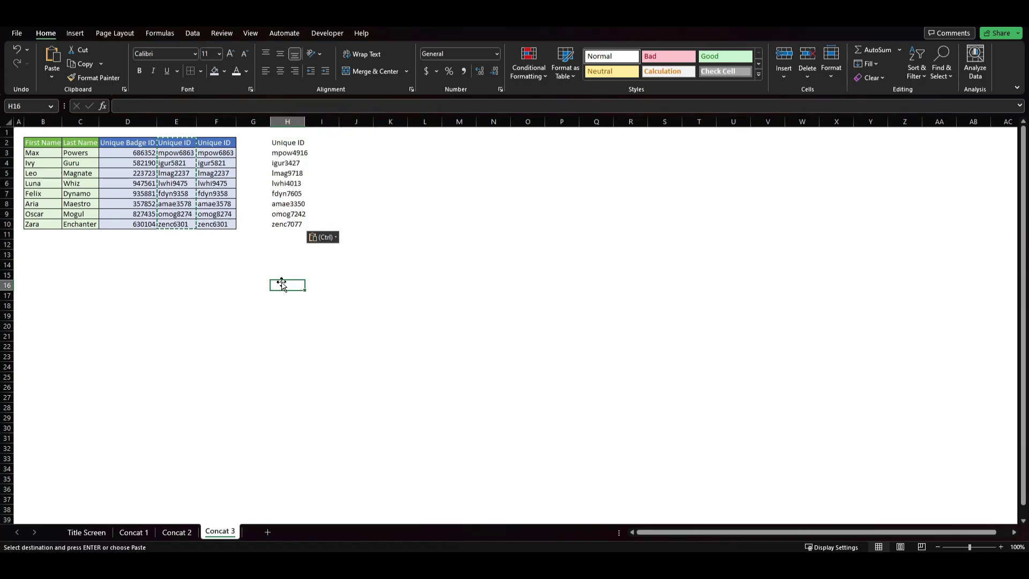
Step: Select the pasted IDs in H3:H10 to compare them with the live formulas and return to the Title Screen sheet
click(131, 163)
drag(293, 153, 289, 224)
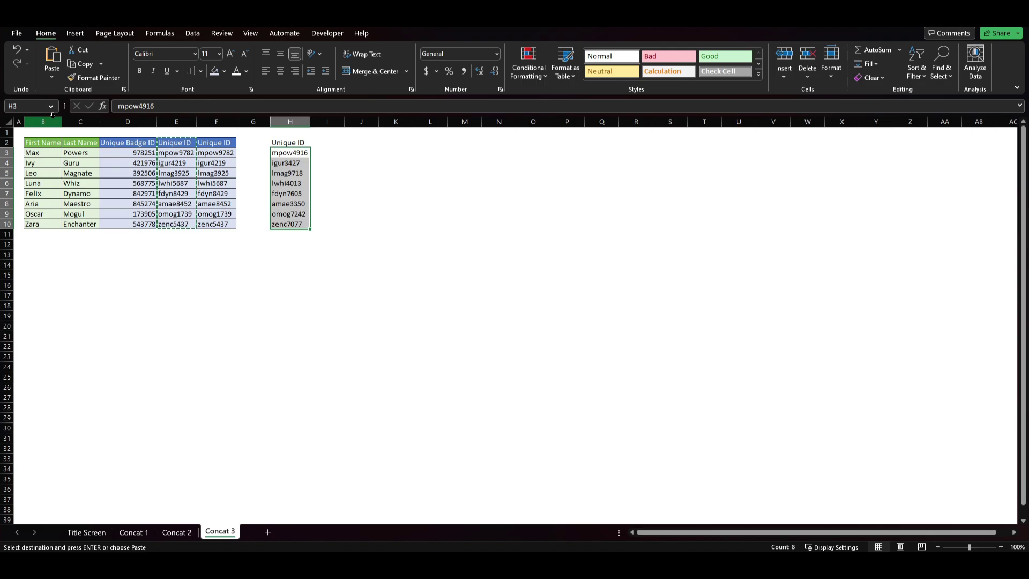
click(86, 532)
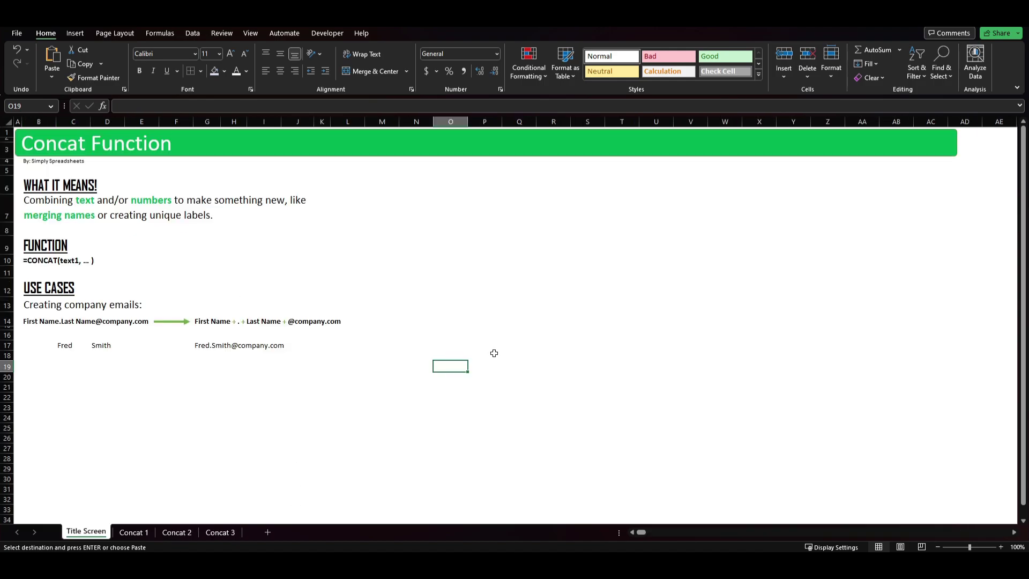